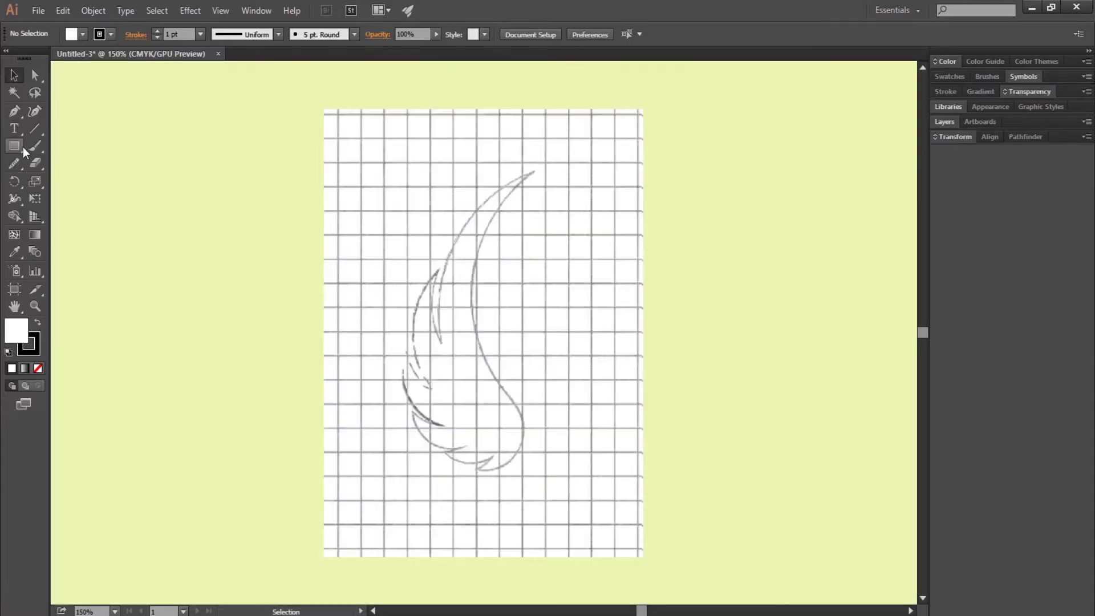
# - Draw an unfilled circle over the feather sketch and resize it to 284 px
pyautogui.moveTo(23, 149)
pyautogui.mouseDown()
pyautogui.moveTo(70, 150)
pyautogui.moveTo(80, 180)
pyautogui.mouseUp()
pyautogui.moveTo(416, 158)
pyautogui.mouseDown()
pyautogui.moveTo(665, 430)
pyautogui.moveTo(667, 471)
pyautogui.mouseUp()
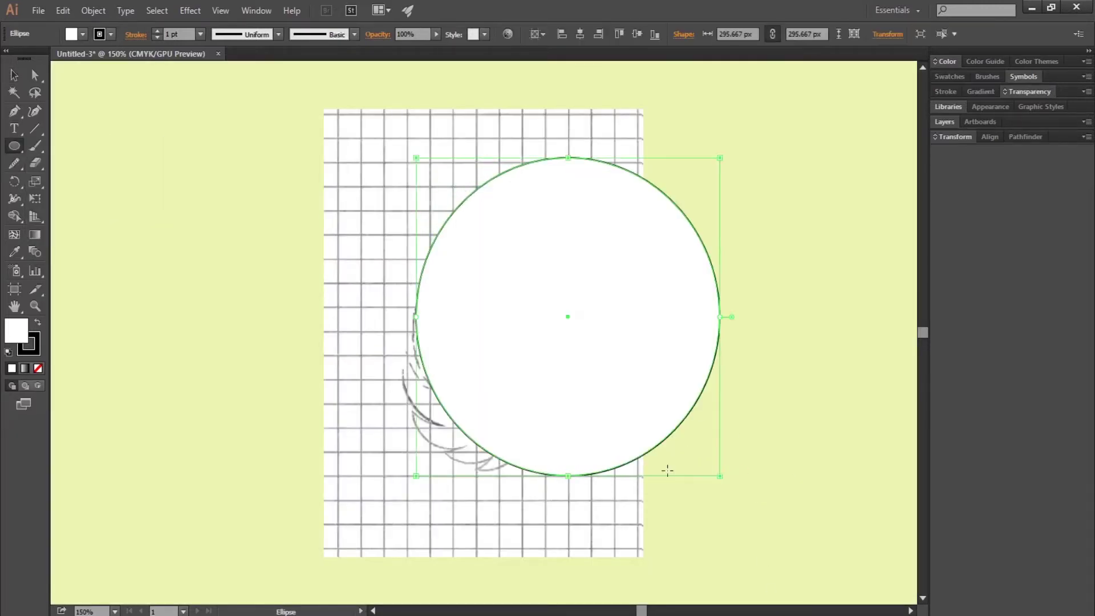
pyautogui.click(38, 369)
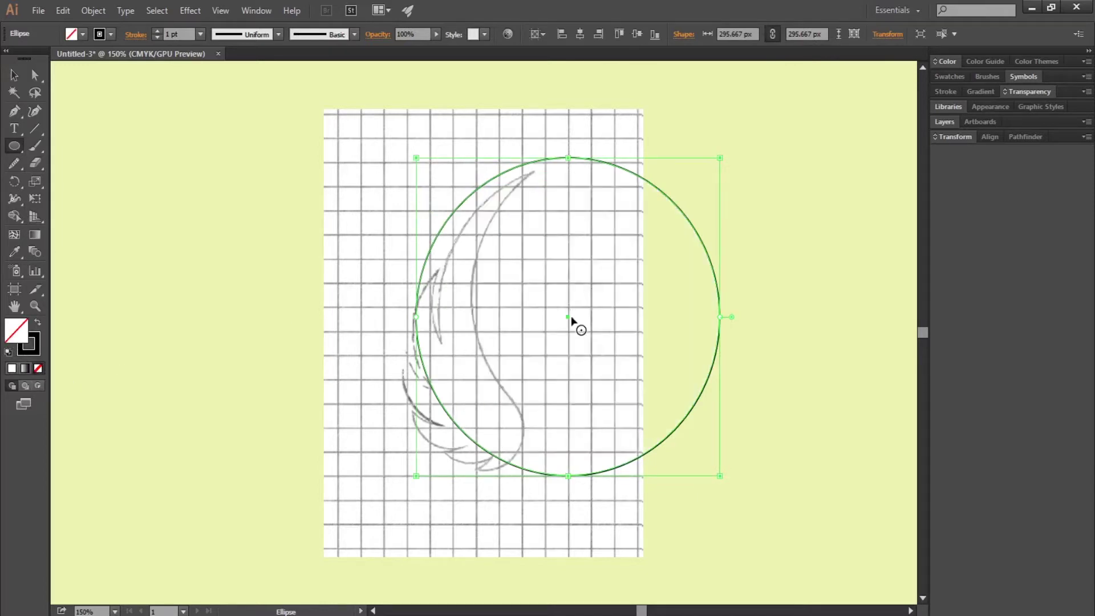
pyautogui.moveTo(572, 320); pyautogui.dragTo(628, 303)
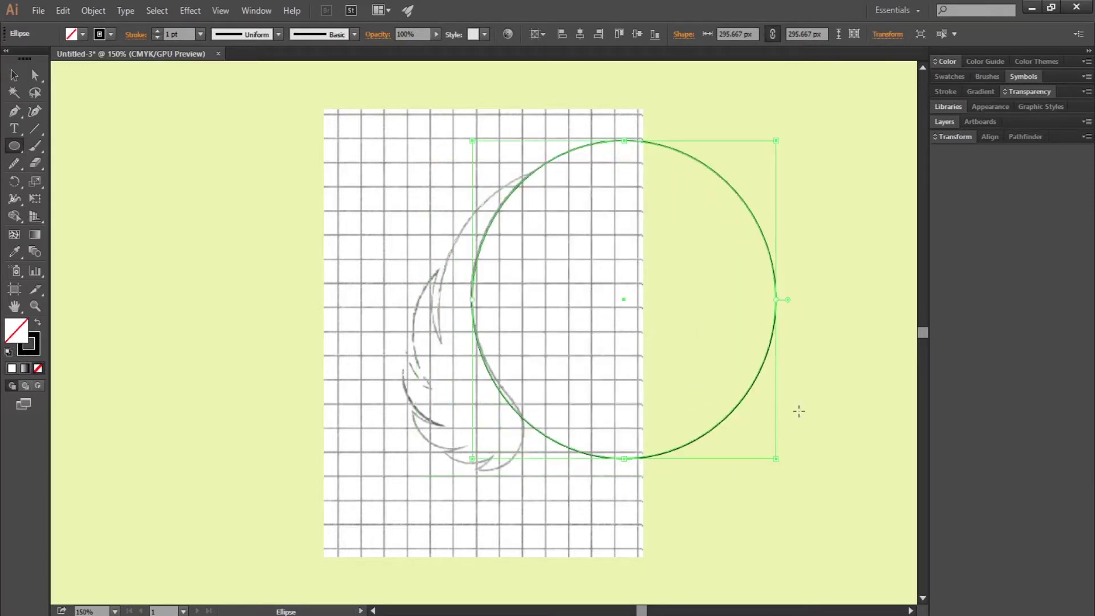
pyautogui.moveTo(775, 458); pyautogui.dragTo(764, 445)
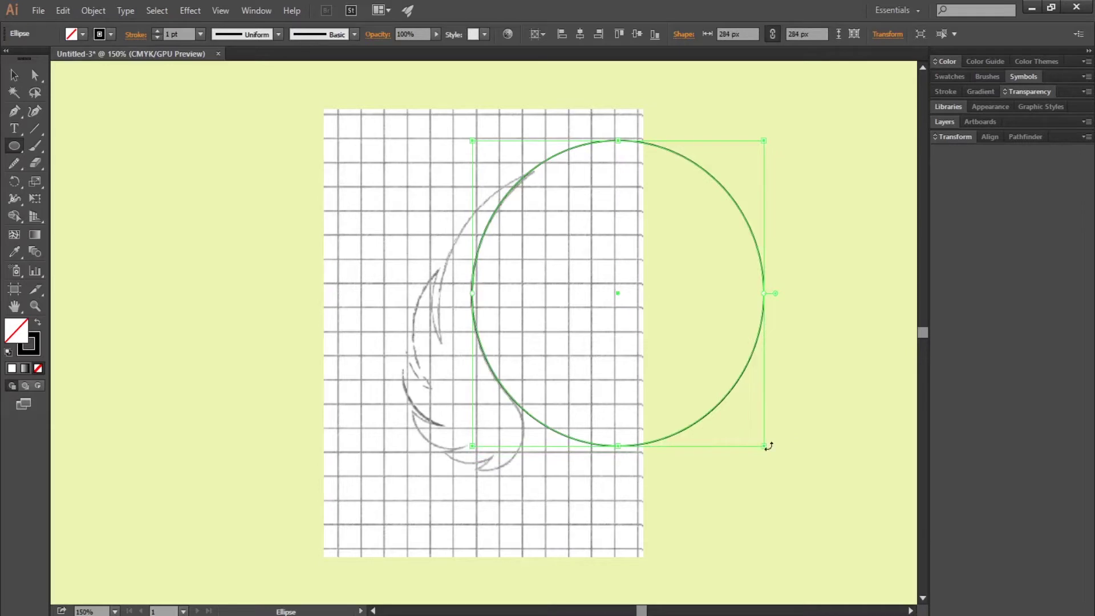
pyautogui.press('Right')
pyautogui.press('Down')
# - Set the circle's stroke colour to bright red
pyautogui.doubleClick(29, 344)
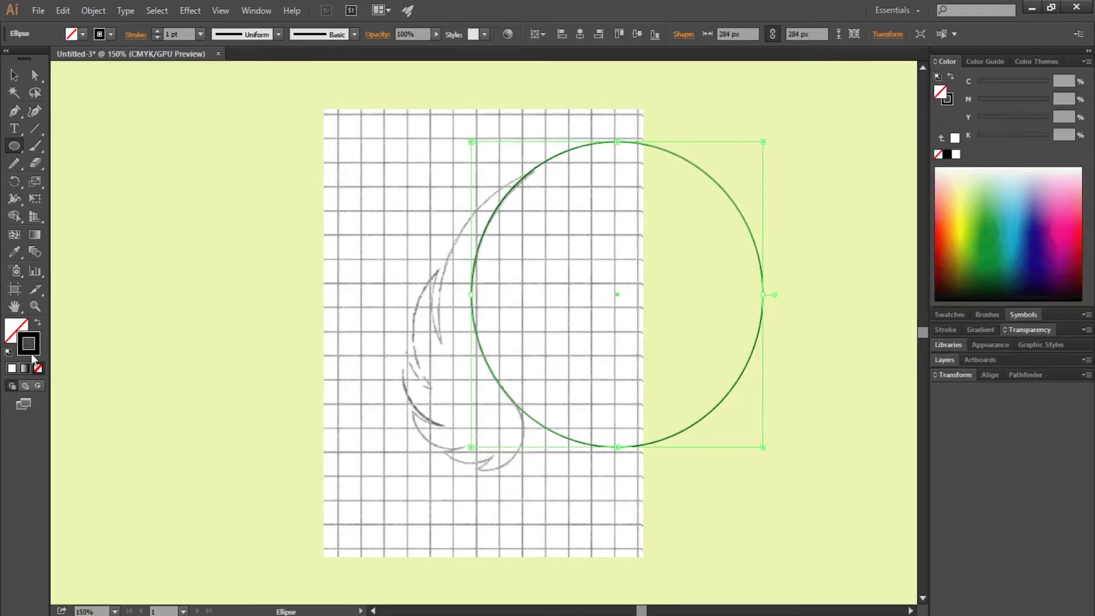
pyautogui.moveTo(565, 374); pyautogui.dragTo(573, 205)
pyautogui.click(539, 218)
pyautogui.click(692, 223)
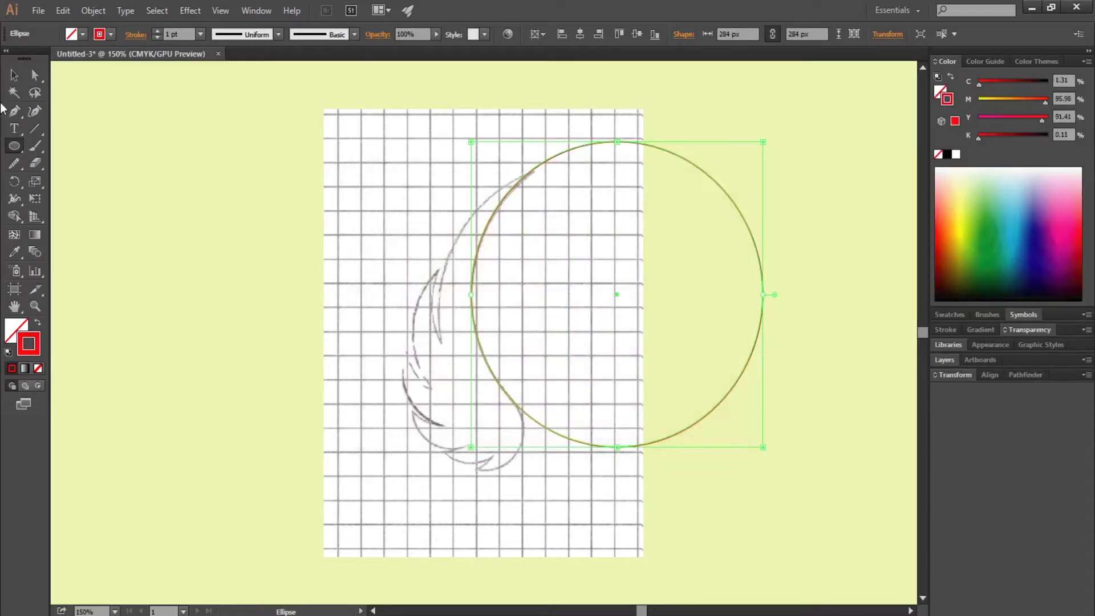
# - Alt-drag a copy of the red circle up and to the left
pyautogui.press('v')
pyautogui.click(211, 336)
pyautogui.click(616, 446)
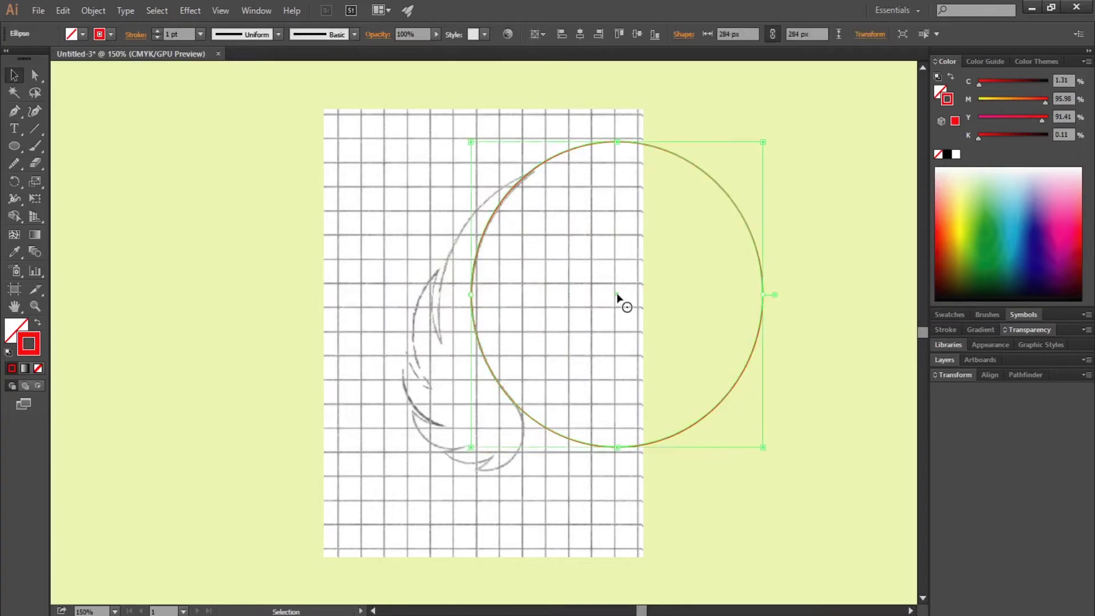
pyautogui.moveTo(617, 294); pyautogui.dragTo(584, 316)
# - Add a circle over the feather's upper curve and enlarge it to 153.333 px
pyautogui.click(789, 200)
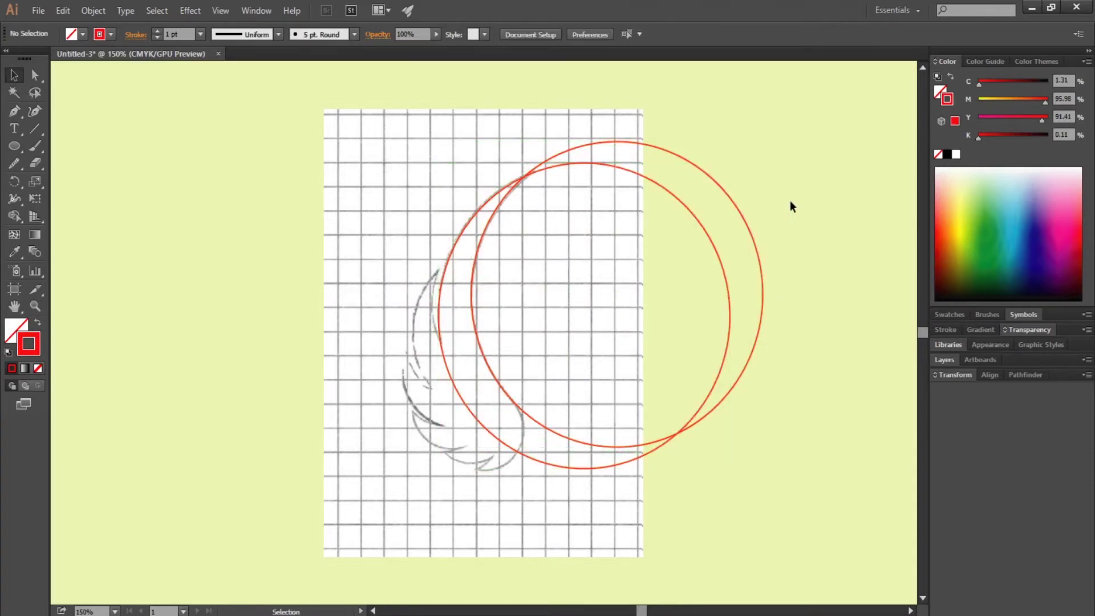
pyautogui.hotkey('ctrl', '+')
pyautogui.scroll(-1, 223, 186)
pyautogui.press('l')
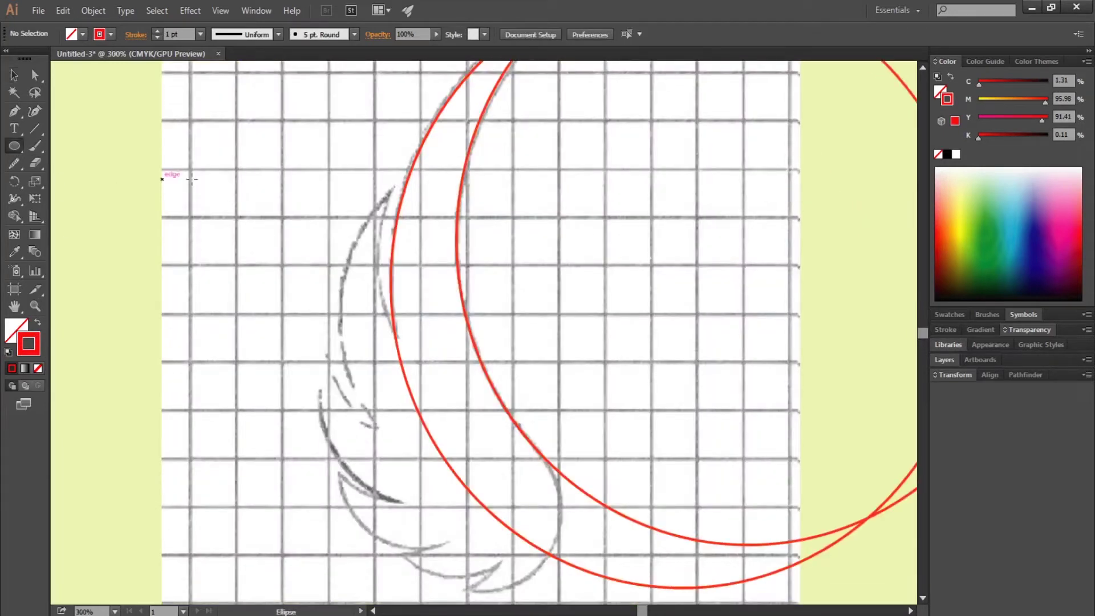
pyautogui.moveTo(215, 167); pyautogui.dragTo(478, 443)
pyautogui.moveTo(346, 313)
pyautogui.mouseDown()
pyautogui.moveTo(509, 262)
pyautogui.moveTo(456, 329)
pyautogui.mouseUp()
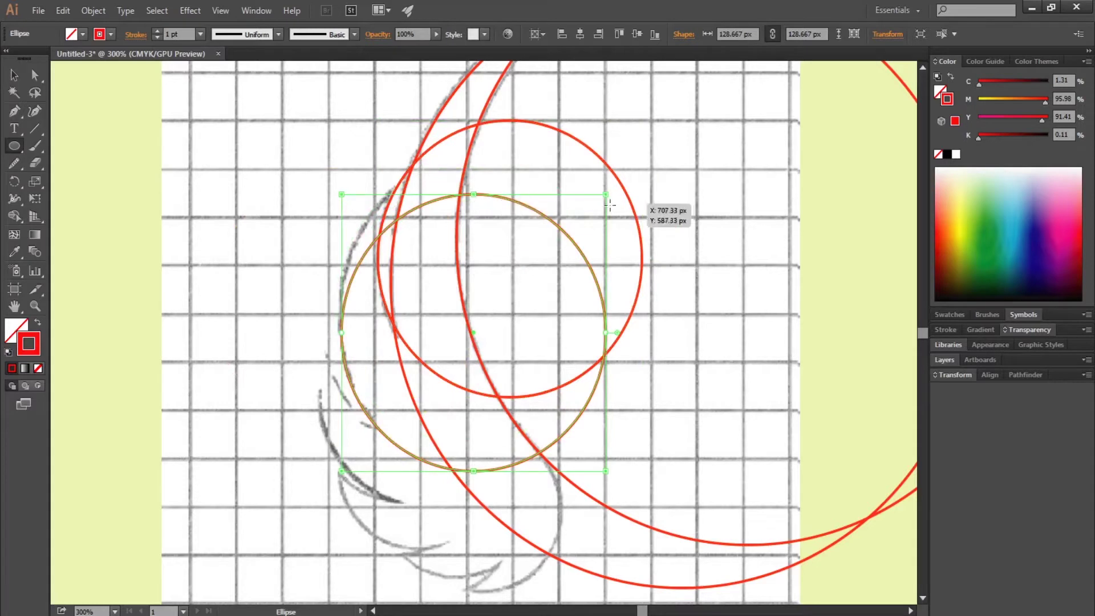
pyautogui.moveTo(610, 204); pyautogui.dragTo(656, 117)
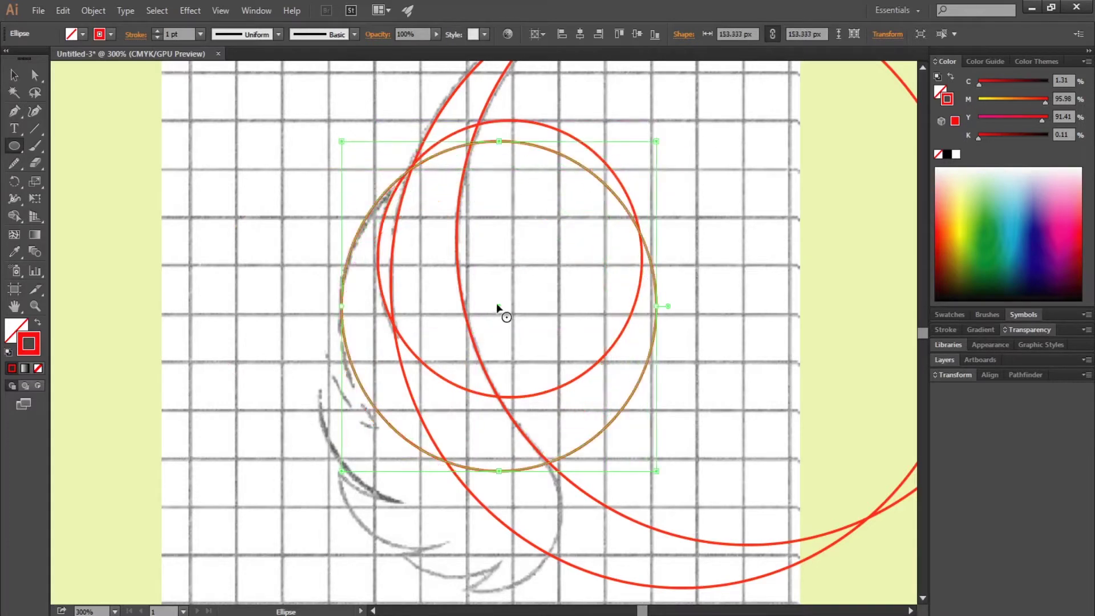
pyautogui.moveTo(498, 307); pyautogui.dragTo(495, 318)
# - Add a smaller circle of about 89 px along the feather's lower curve
pyautogui.scroll(-3, 497, 330)
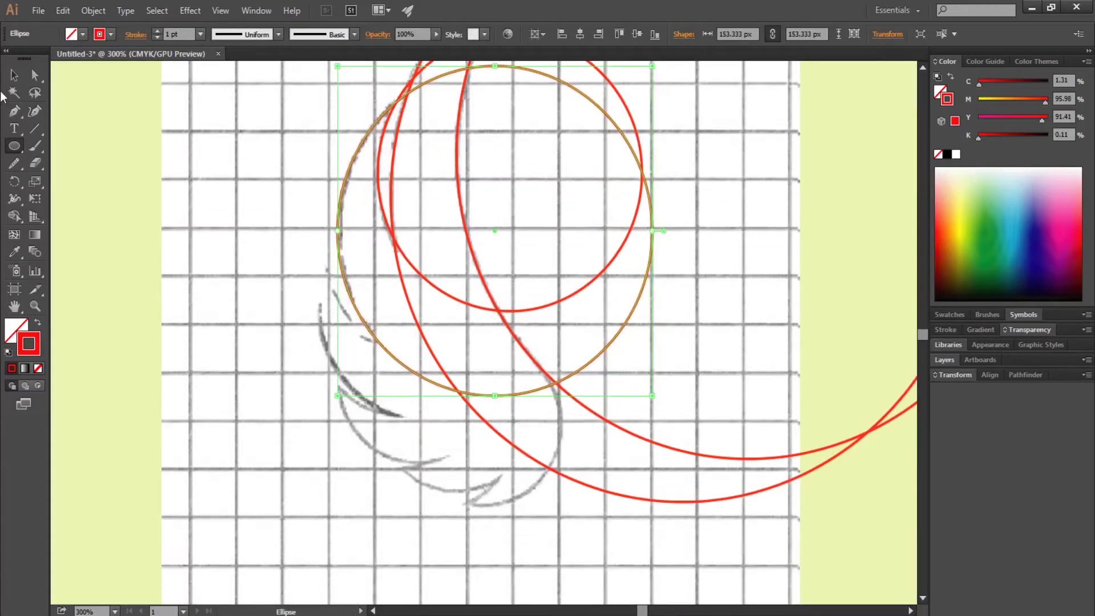
pyautogui.hotkey('ctrl', 'shift', 'a')
pyautogui.moveTo(236, 312); pyautogui.dragTo(346, 462)
pyautogui.moveTo(307, 386)
pyautogui.mouseDown()
pyautogui.moveTo(399, 273)
pyautogui.moveTo(390, 316)
pyautogui.mouseUp()
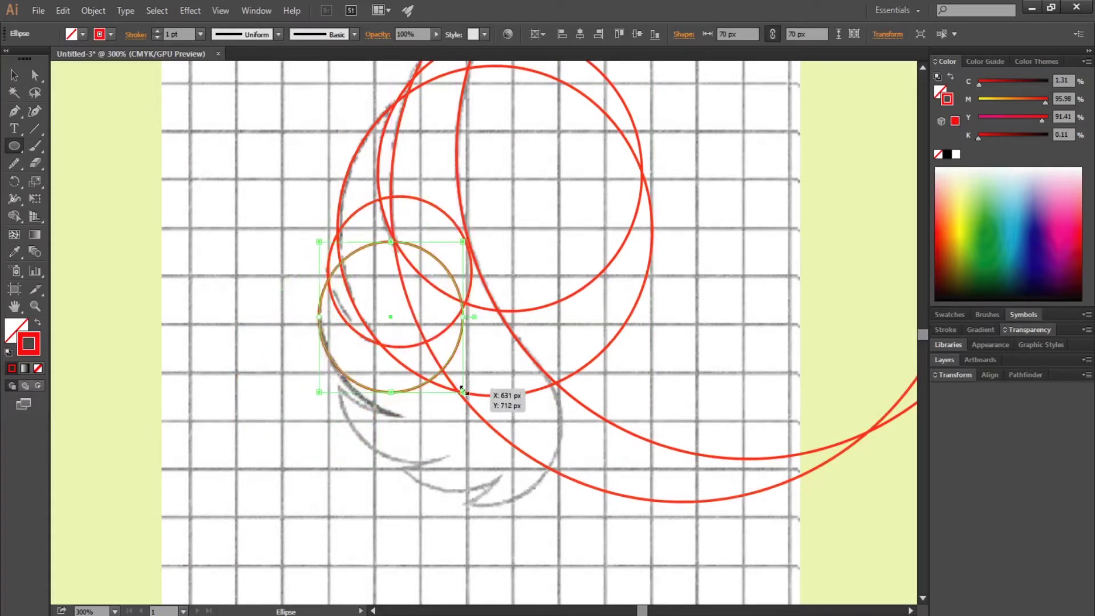
pyautogui.moveTo(464, 391); pyautogui.dragTo(502, 433)
pyautogui.moveTo(412, 337)
pyautogui.mouseDown()
pyautogui.moveTo(418, 321)
pyautogui.moveTo(403, 318)
pyautogui.moveTo(426, 368)
pyautogui.mouseUp()
# - Place two small circles, 63 px and about 74.667 px, around the feather's bottom tip
pyautogui.scroll(-2, 427, 368)
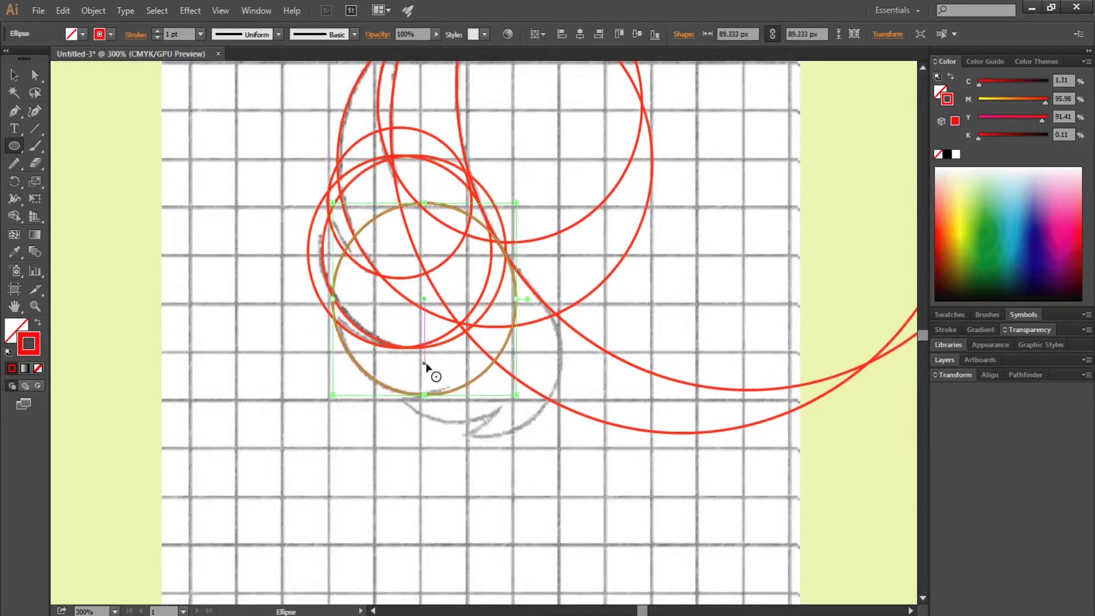
pyautogui.moveTo(385, 439); pyautogui.dragTo(473, 529)
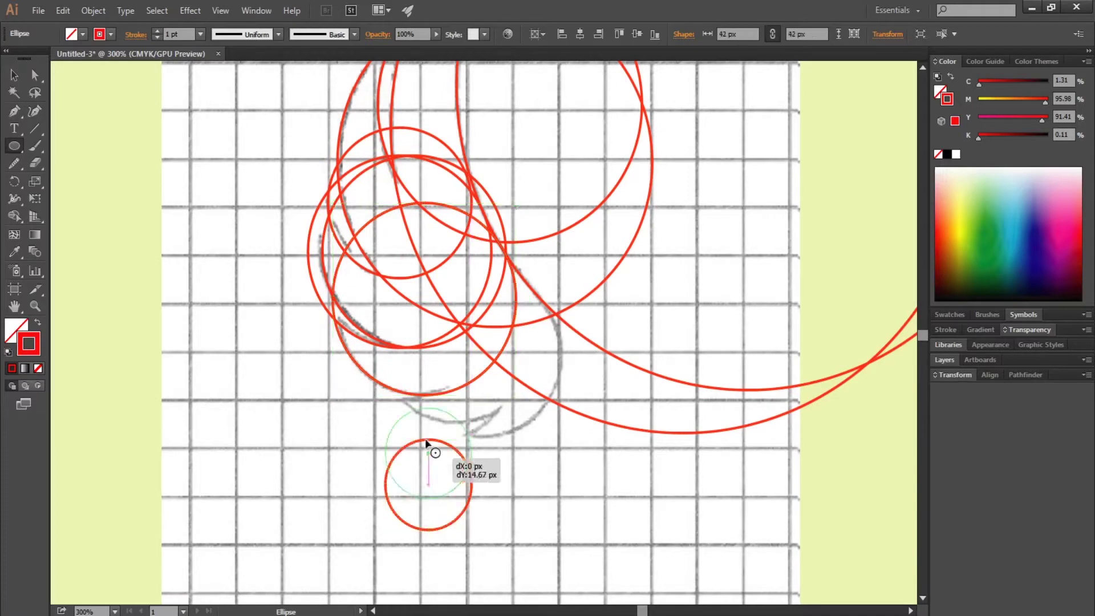
pyautogui.moveTo(428, 485)
pyautogui.mouseDown()
pyautogui.moveTo(408, 357)
pyautogui.moveTo(522, 464)
pyautogui.mouseUp()
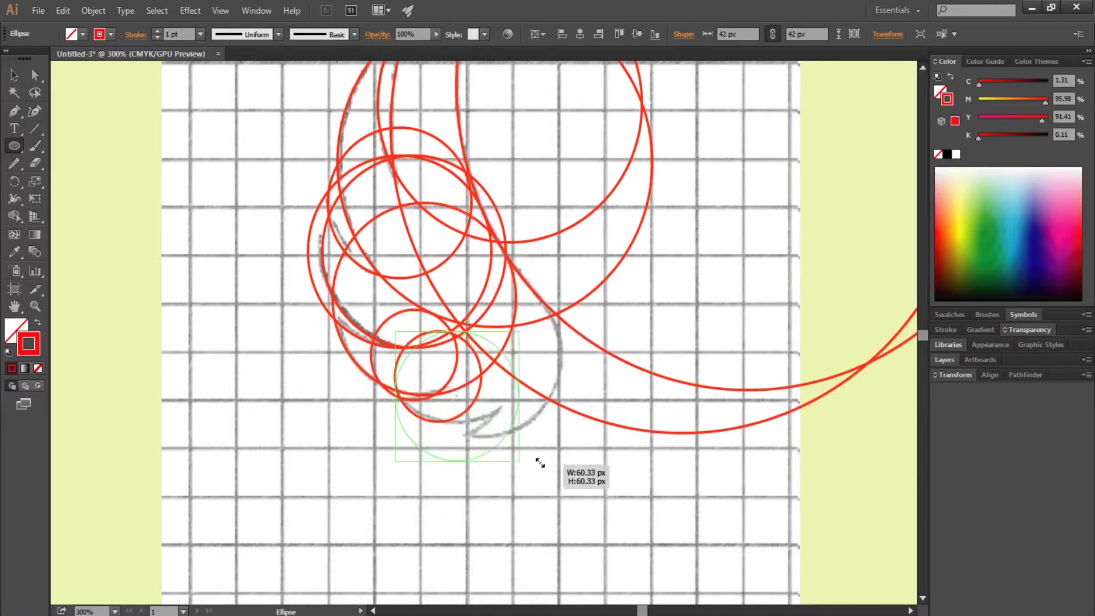
pyautogui.moveTo(461, 406); pyautogui.dragTo(457, 368)
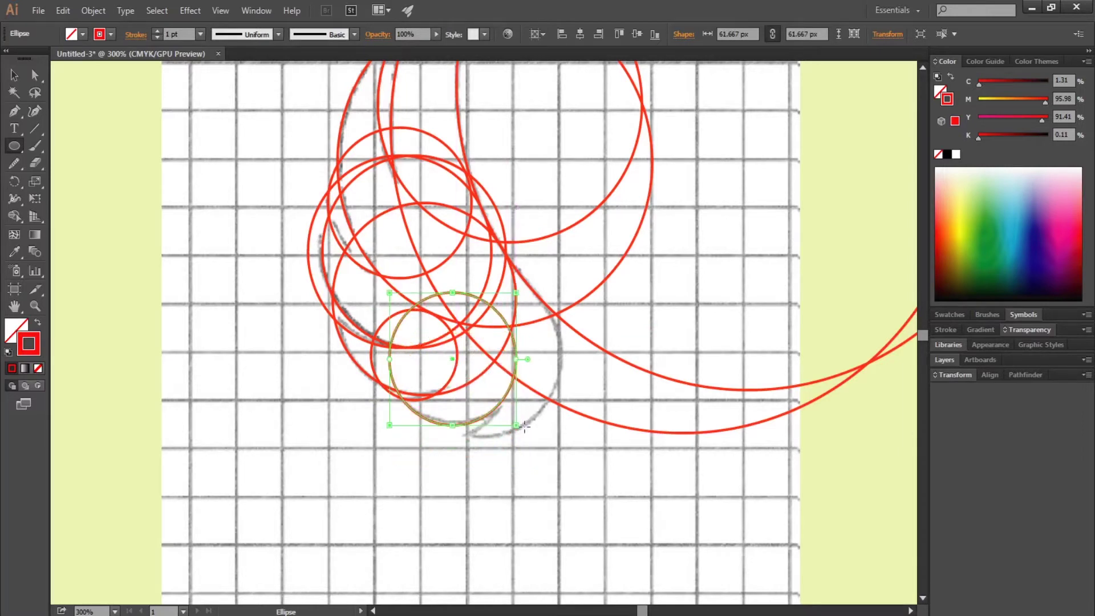
pyautogui.moveTo(518, 427); pyautogui.dragTo(525, 429)
pyautogui.moveTo(448, 389)
pyautogui.mouseDown()
pyautogui.moveTo(439, 377)
pyautogui.moveTo(493, 371)
pyautogui.mouseUp()
pyautogui.moveTo(556, 438); pyautogui.dragTo(568, 452)
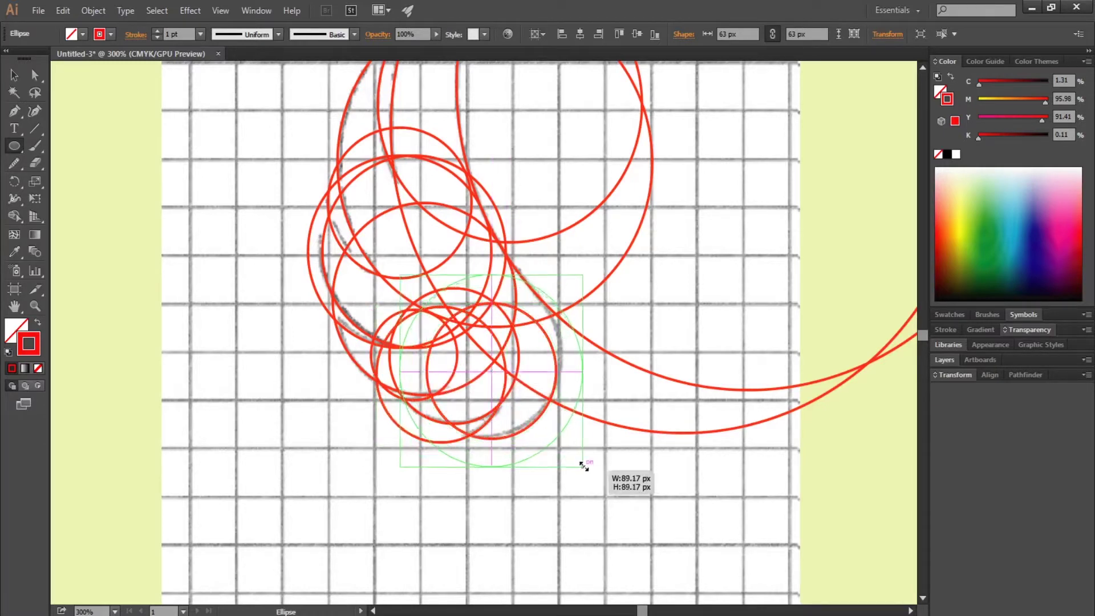
pyautogui.moveTo(494, 378); pyautogui.dragTo(489, 362)
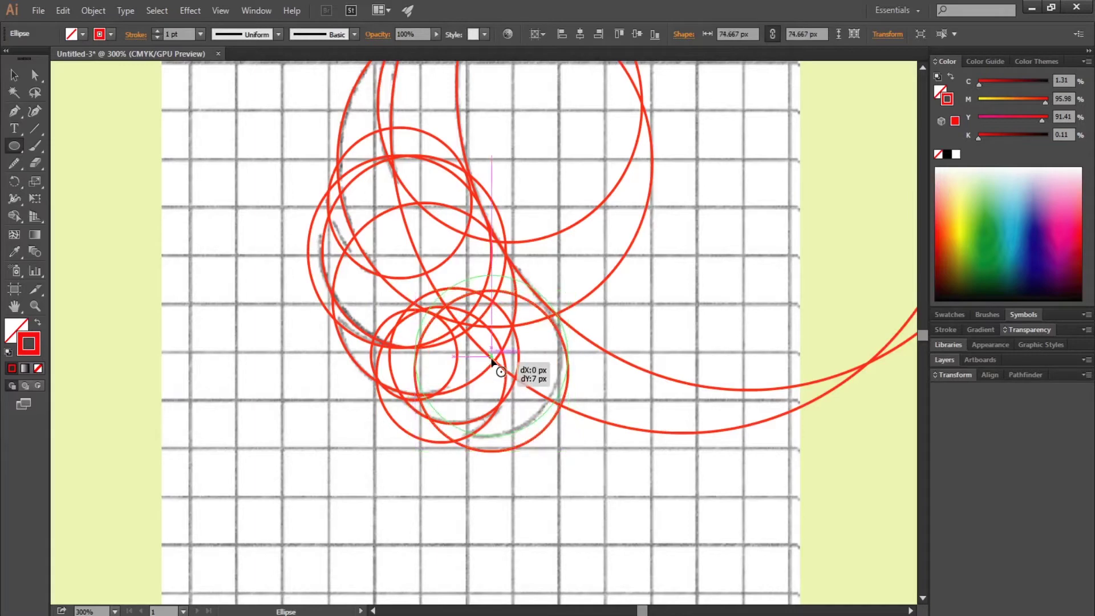
pyautogui.hotkey('ctrl', 'y')
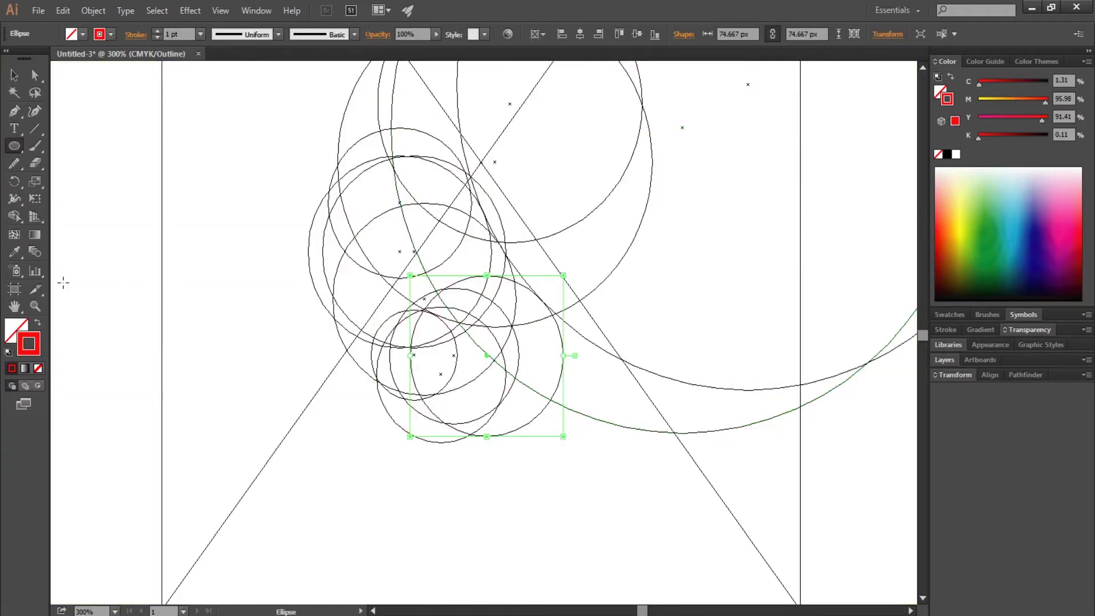
# - In Outline view, nudge the 74.667 px circle so its edge exactly meets the neighbouring curve
pyautogui.press('z')
pyautogui.click(541, 299)
pyautogui.click(486, 340)
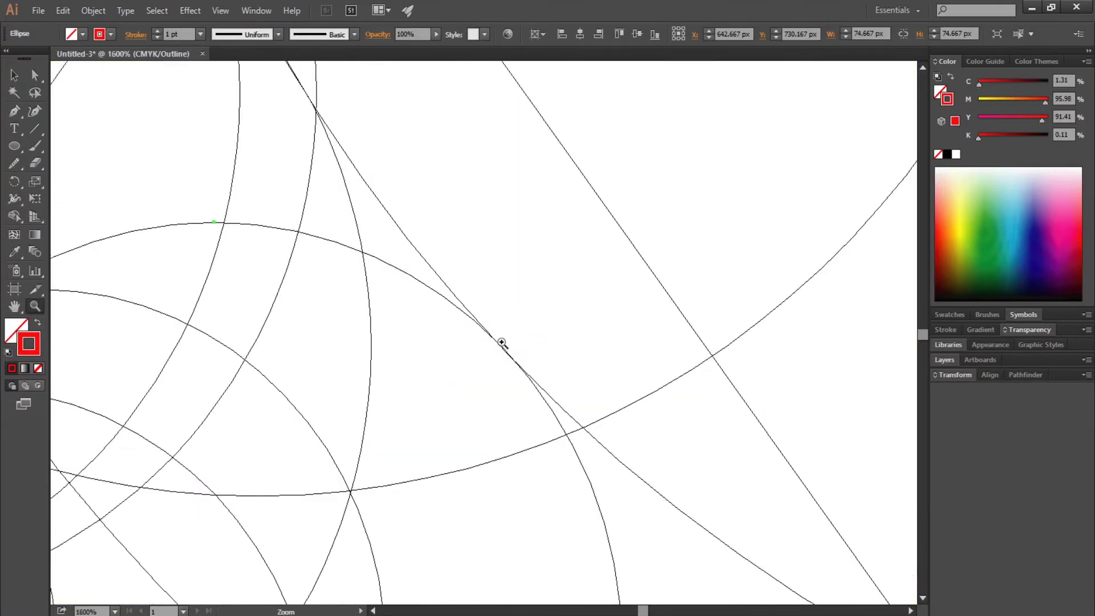
pyautogui.click(501, 343)
pyautogui.click(481, 358)
pyautogui.click(479, 337)
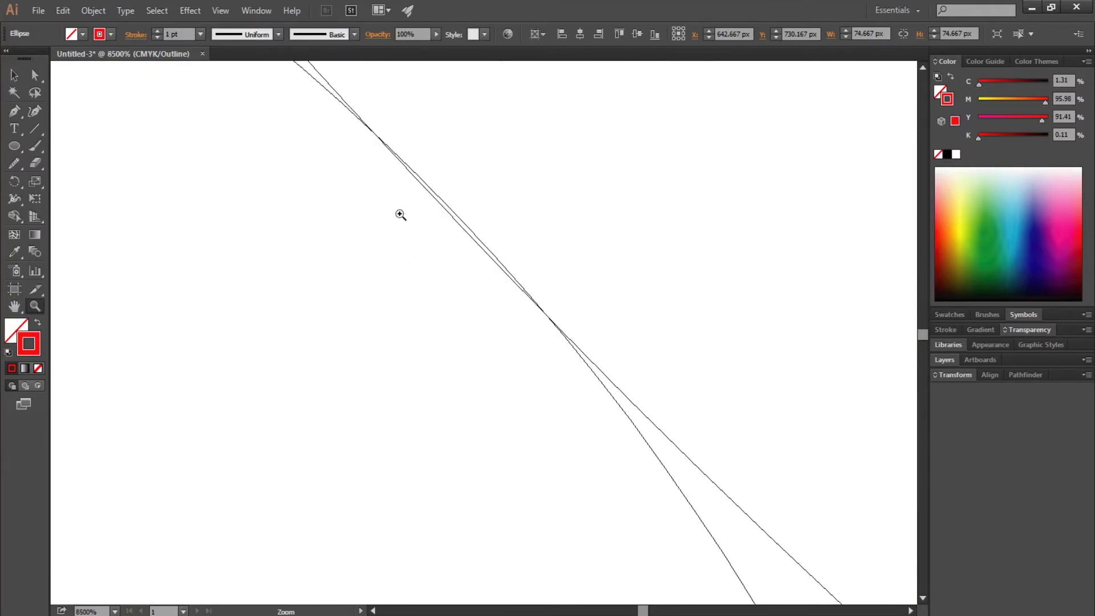
pyautogui.press('v')
pyautogui.moveTo(454, 211); pyautogui.dragTo(453, 213)
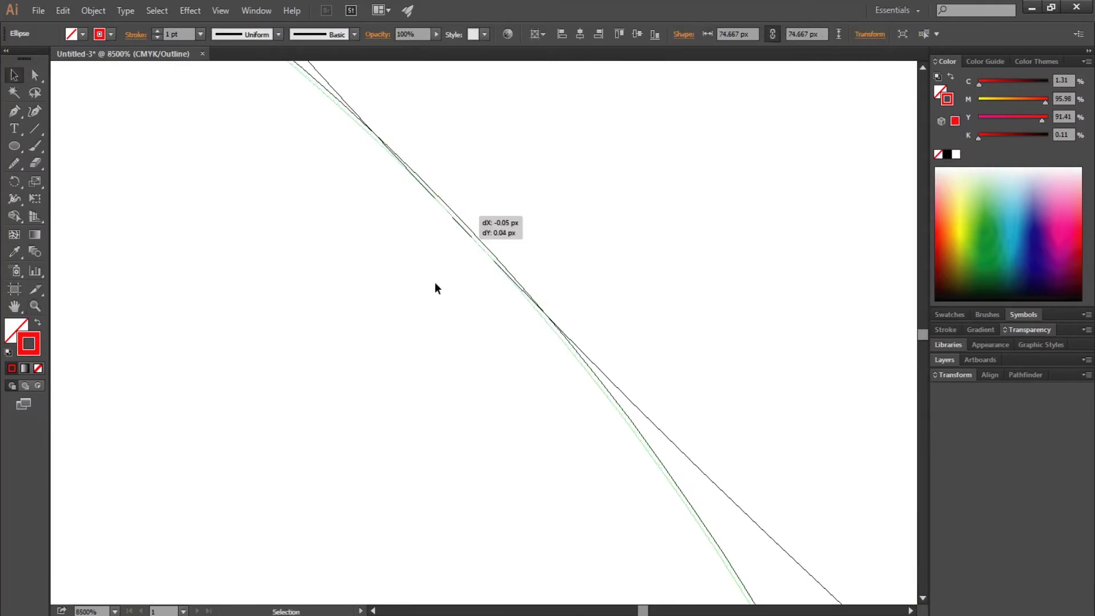
pyautogui.hotkey('ctrl', 'shift', 'a')
pyautogui.hotkey('ctrl', 'y')
pyautogui.hotkey('ctrl', '-')
pyautogui.hotkey('ctrl', '-')
pyautogui.hotkey('ctrl', '-')
pyautogui.hotkey('ctrl', '-')
pyautogui.hotkey('ctrl', '-')
pyautogui.hotkey('ctrl', '-')
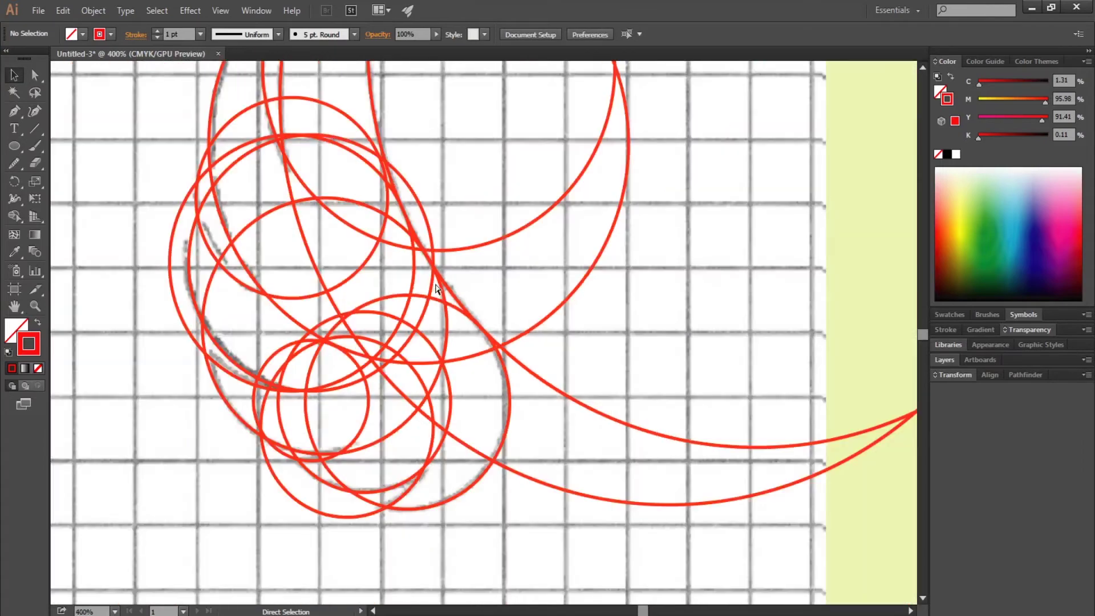
pyautogui.hotkey('ctrl', '-')
pyautogui.hotkey('ctrl', '-')
pyautogui.hotkey('ctrl', '-')
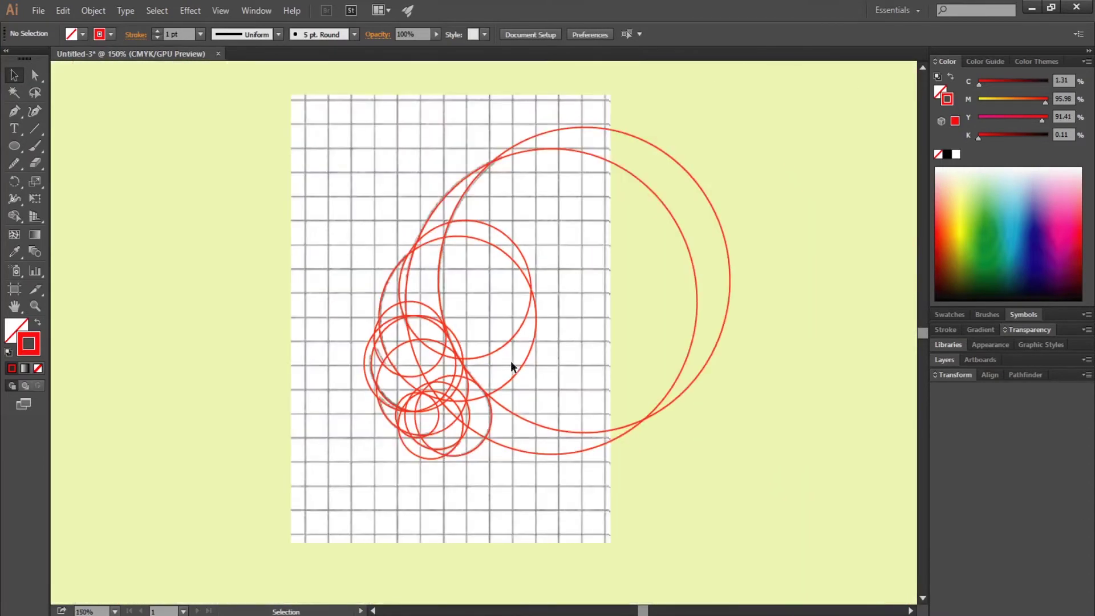
# - With Shape Builder, remove the large circle and outer crescent, merging regions from the crescent tip
pyautogui.scroll(1, 790, 227)
pyautogui.moveTo(789, 227); pyautogui.dragTo(306, 535)
pyautogui.click(15, 216)
pyautogui.moveTo(531, 505); pyautogui.dragTo(467, 221)
pyautogui.moveTo(518, 386); pyautogui.dragTo(586, 208)
pyautogui.press('v')
pyautogui.hotkey('ctrl', '+')
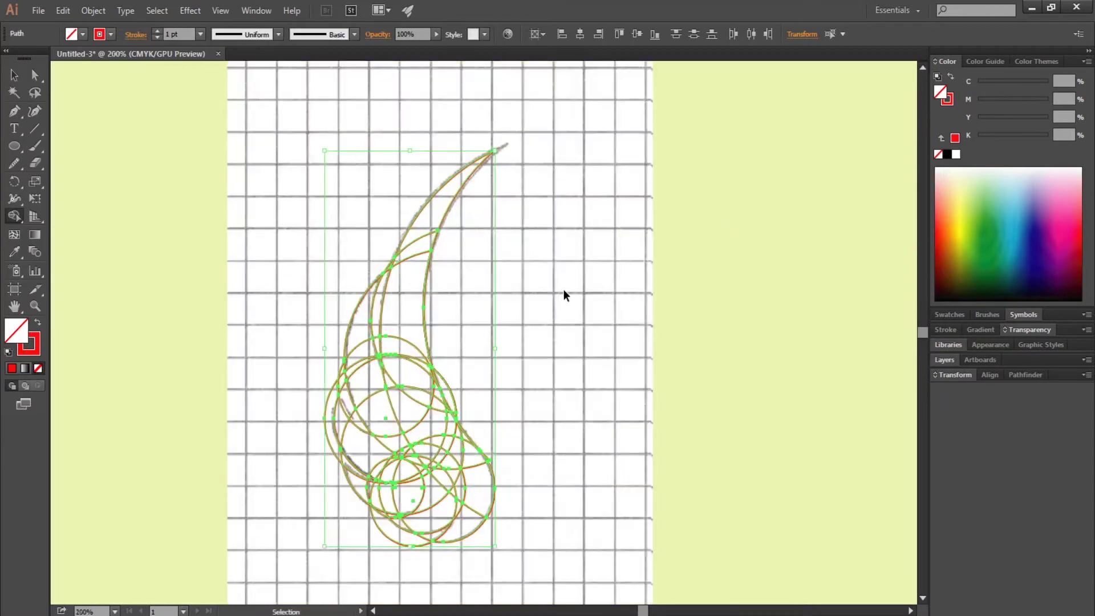
pyautogui.hotkey('shift', 'm')
pyautogui.moveTo(448, 188)
pyautogui.mouseDown()
pyautogui.moveTo(447, 425)
pyautogui.moveTo(422, 447)
pyautogui.mouseUp()
# - Delete the lens-shaped piece and notch triangle, and merge the lower wedge into the band
pyautogui.hotkey('ctrl', '+')
pyautogui.hotkey('ctrl', '+')
pyautogui.hotkey('ctrl', '+')
pyautogui.scroll(-5, 399, 450)
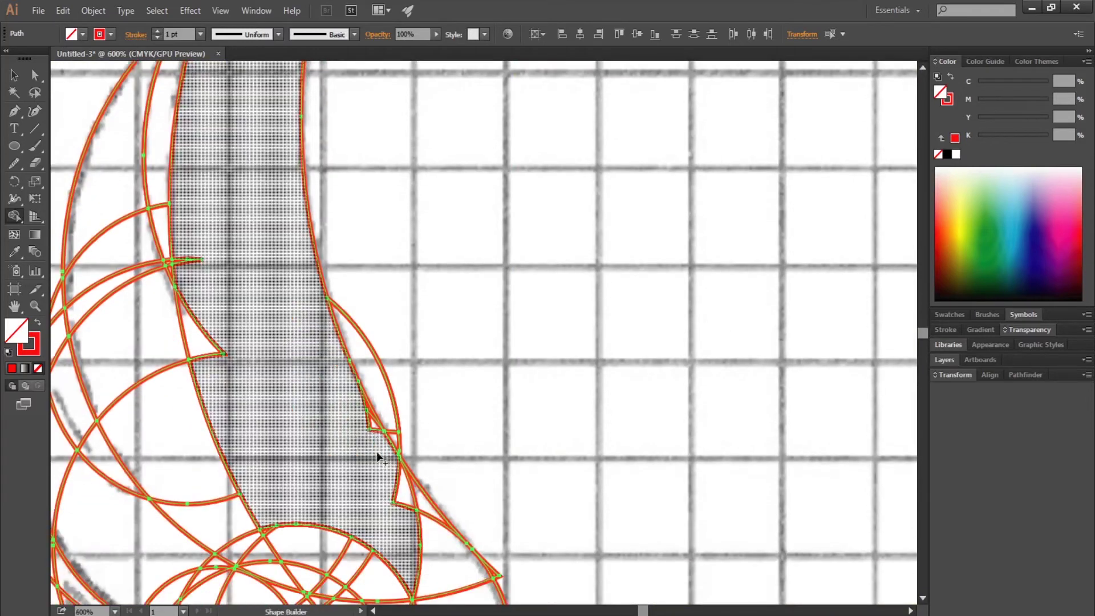
pyautogui.keyDown('alt'); pyautogui.click(377, 407); pyautogui.keyUp('alt')
pyautogui.scroll(-2, 400, 419)
pyautogui.scroll(-2, 406, 399)
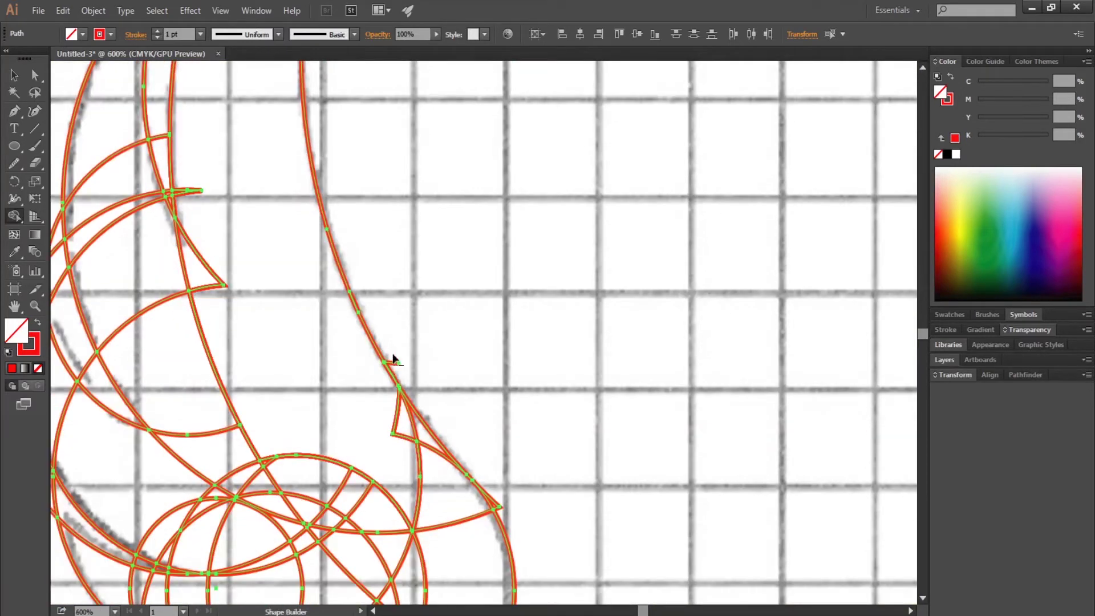
pyautogui.keyDown('alt'); pyautogui.click(395, 361); pyautogui.keyUp('alt')
pyautogui.scroll(-1, 436, 465)
pyautogui.moveTo(431, 450)
pyautogui.mouseDown()
pyautogui.moveTo(399, 336)
pyautogui.moveTo(542, 457)
pyautogui.mouseUp()
# - Delete the outer left arc and the edges of the thin lower-left sliver
pyautogui.scroll(-2, 498, 441)
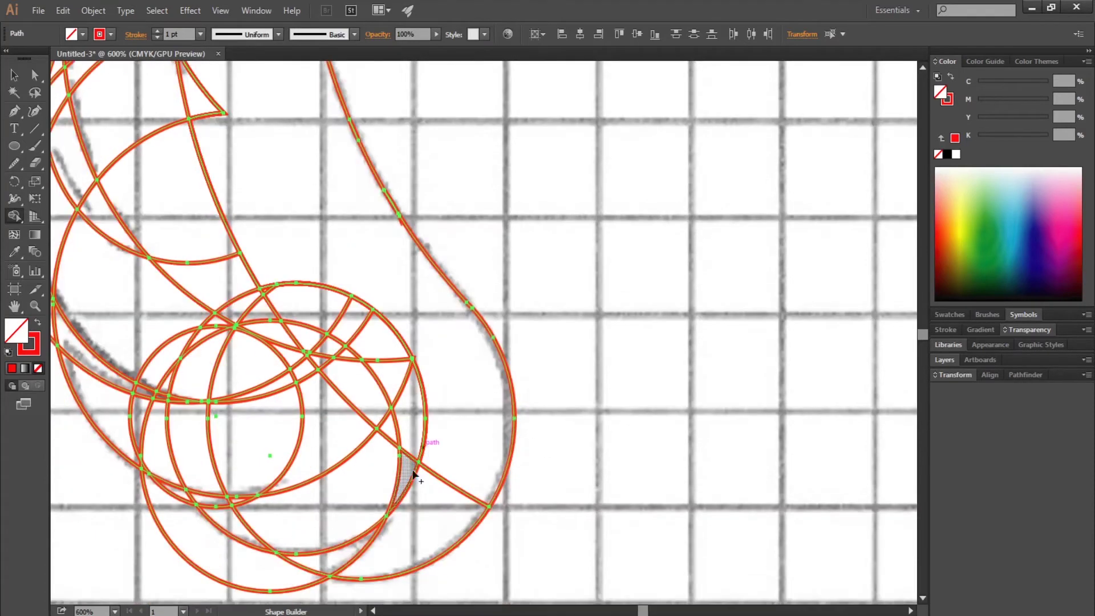
pyautogui.moveTo(451, 448); pyautogui.dragTo(320, 570)
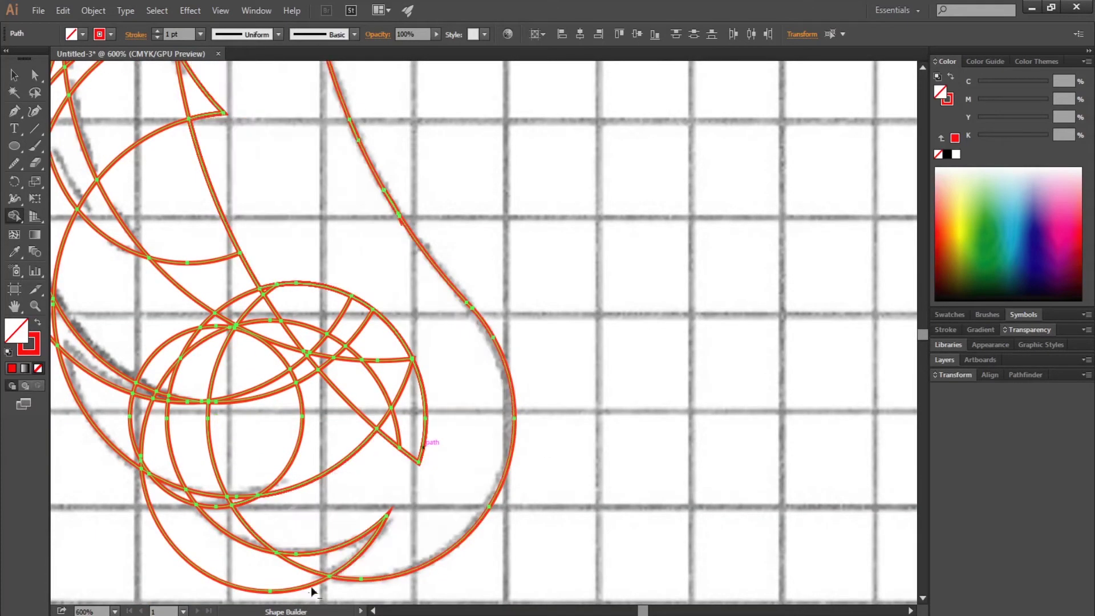
pyautogui.hscroll(-2, 419, 513)
pyautogui.hscroll(-3, 419, 514)
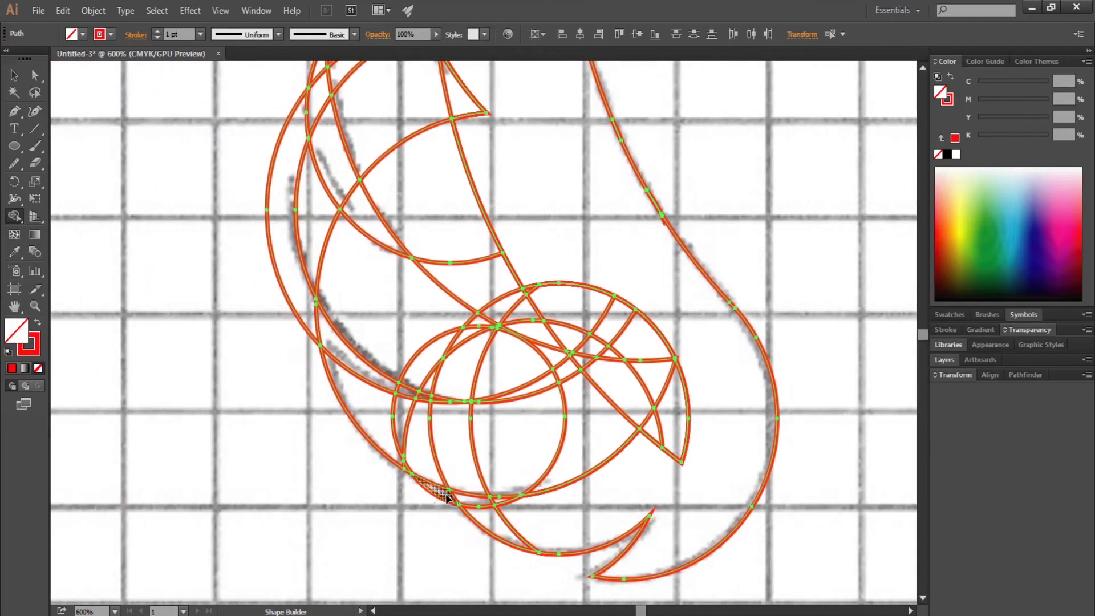
pyautogui.moveTo(448, 498); pyautogui.dragTo(492, 510)
pyautogui.moveTo(291, 345); pyautogui.dragTo(360, 365)
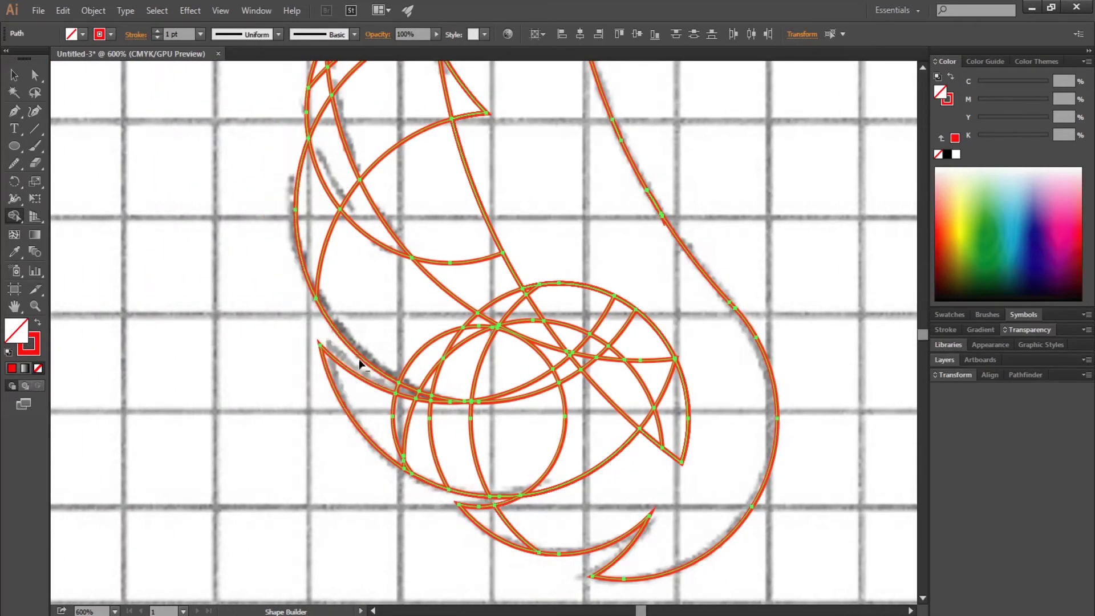
pyautogui.scroll(3, 439, 400)
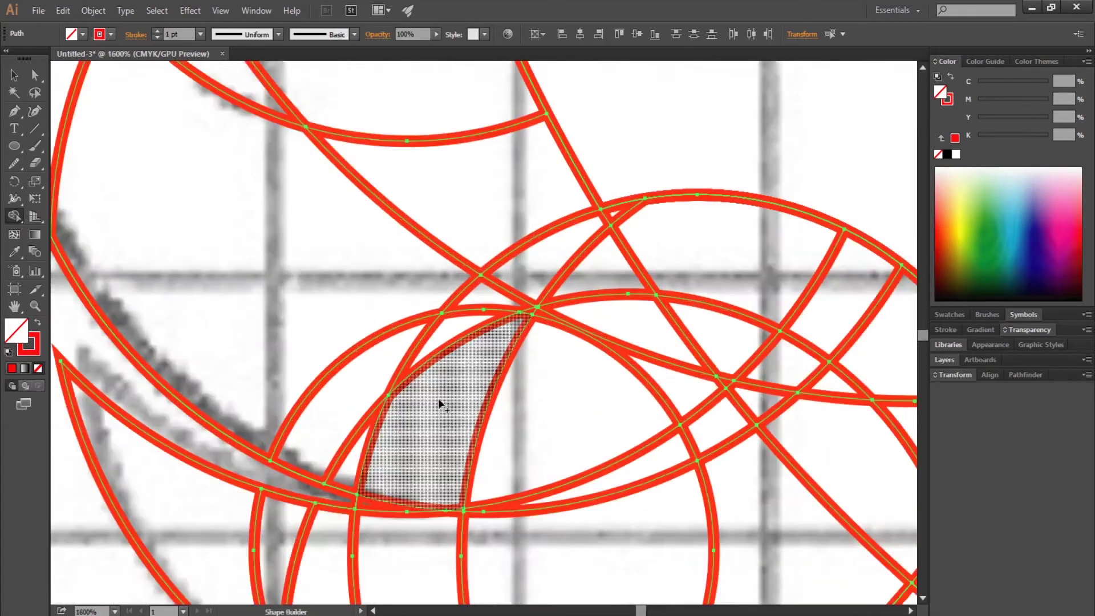
pyautogui.scroll(-5, 346, 430)
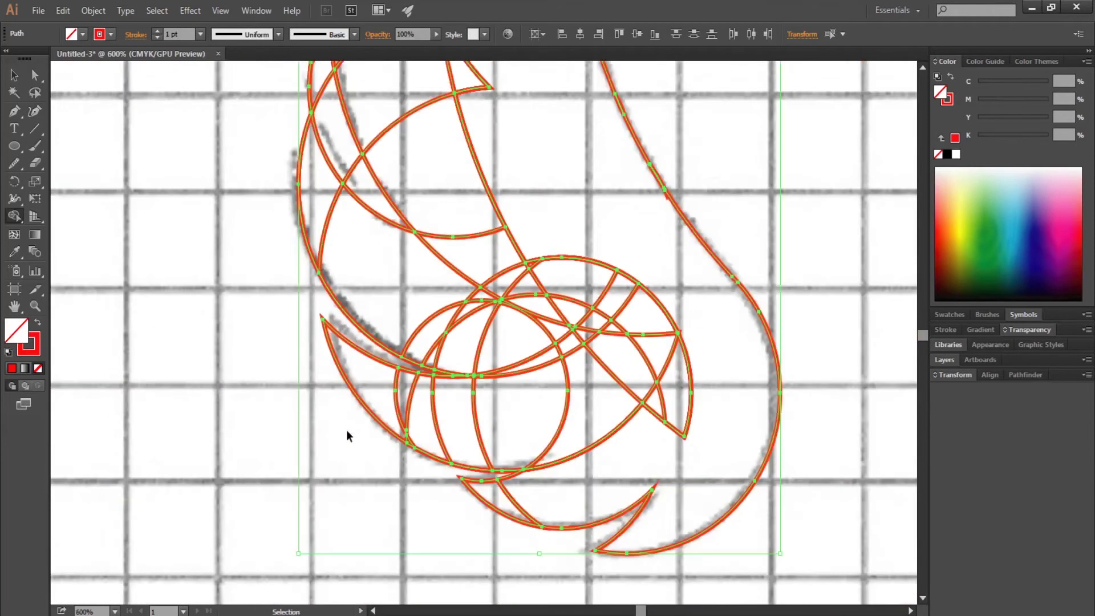
pyautogui.scroll(1, 304, 272)
pyautogui.moveTo(328, 196); pyautogui.dragTo(354, 288)
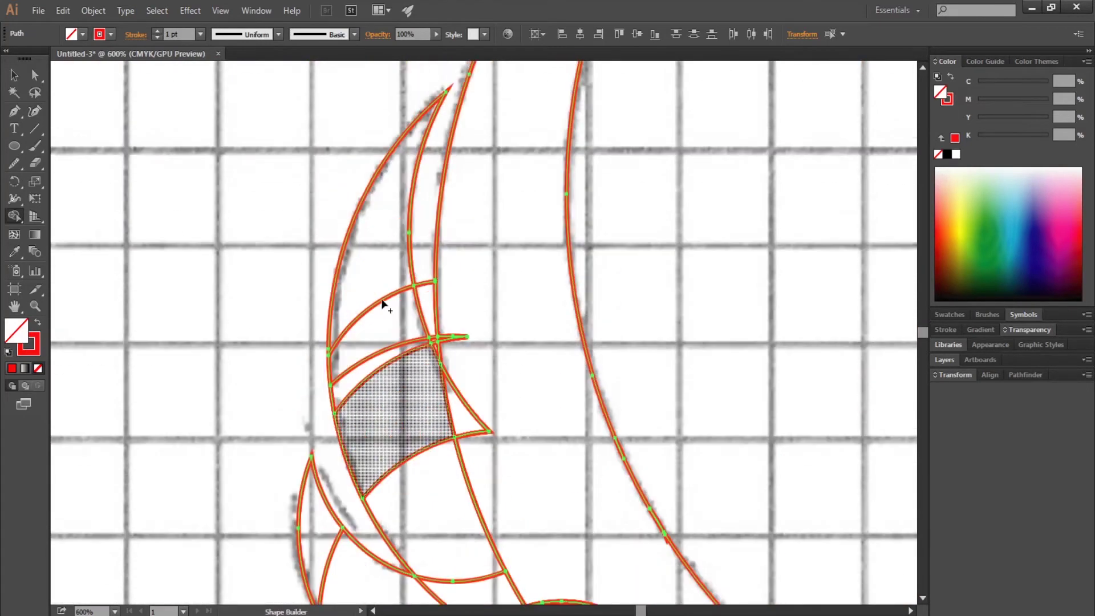
pyautogui.scroll(4, 365, 297)
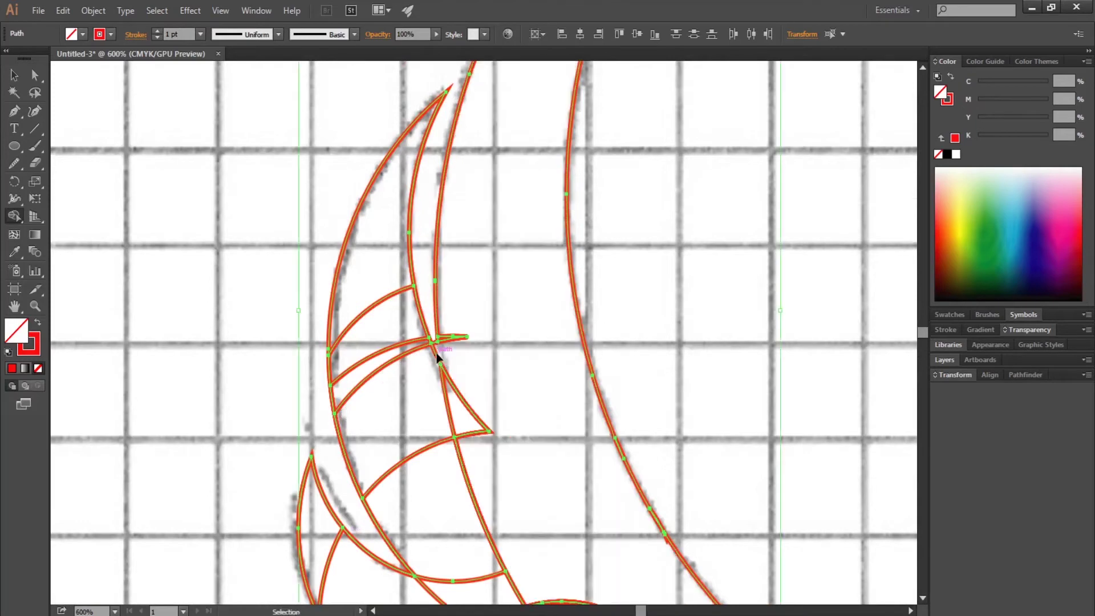
# - Merge the right wedge and left region into the grey band
pyautogui.moveTo(465, 283)
pyautogui.mouseDown()
pyautogui.moveTo(468, 451)
pyautogui.moveTo(463, 442)
pyautogui.mouseUp()
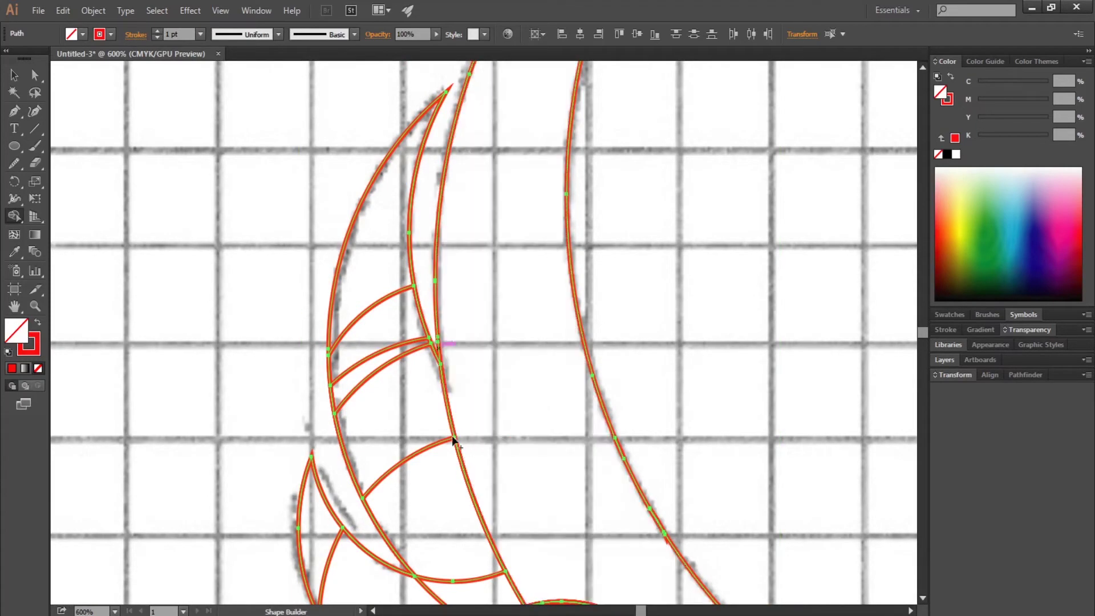
pyautogui.moveTo(412, 359); pyautogui.dragTo(486, 346)
pyautogui.scroll(-1, 486, 346)
pyautogui.scroll(-1, 485, 346)
pyautogui.scroll(-1, 485, 346)
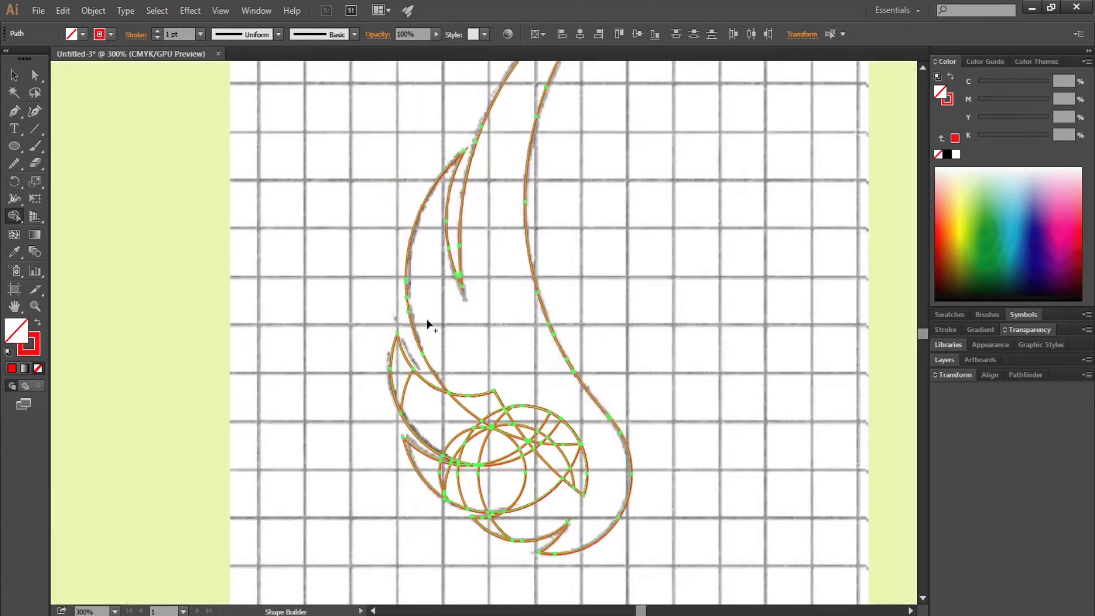
# - Join the remaining slivers and hole into the feather, then hide the Sketch layer
pyautogui.click(403, 379)
pyautogui.moveTo(541, 400)
pyautogui.mouseDown()
pyautogui.moveTo(462, 453)
pyautogui.moveTo(531, 432)
pyautogui.moveTo(516, 468)
pyautogui.mouseUp()
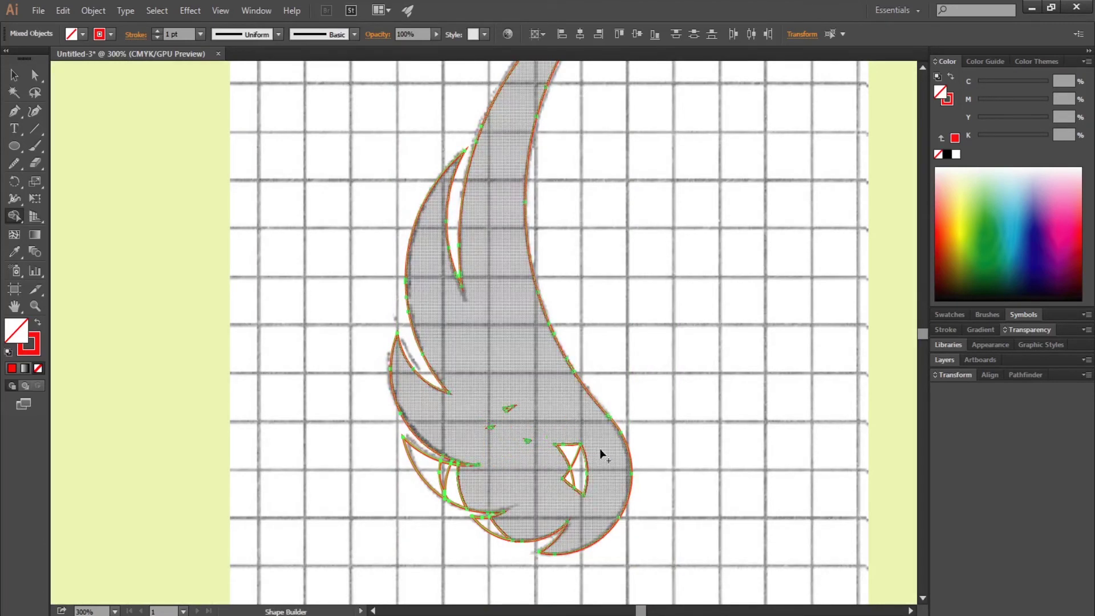
pyautogui.moveTo(602, 455); pyautogui.dragTo(502, 425)
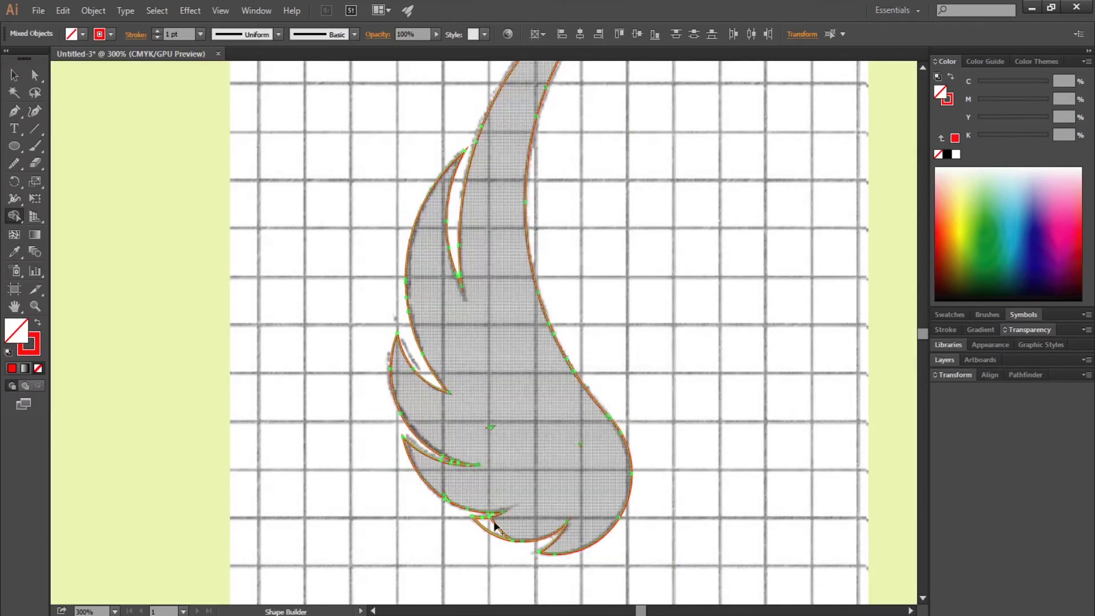
pyautogui.moveTo(469, 496); pyautogui.dragTo(489, 520)
pyautogui.click(452, 497)
pyautogui.scroll(-1, 543, 451)
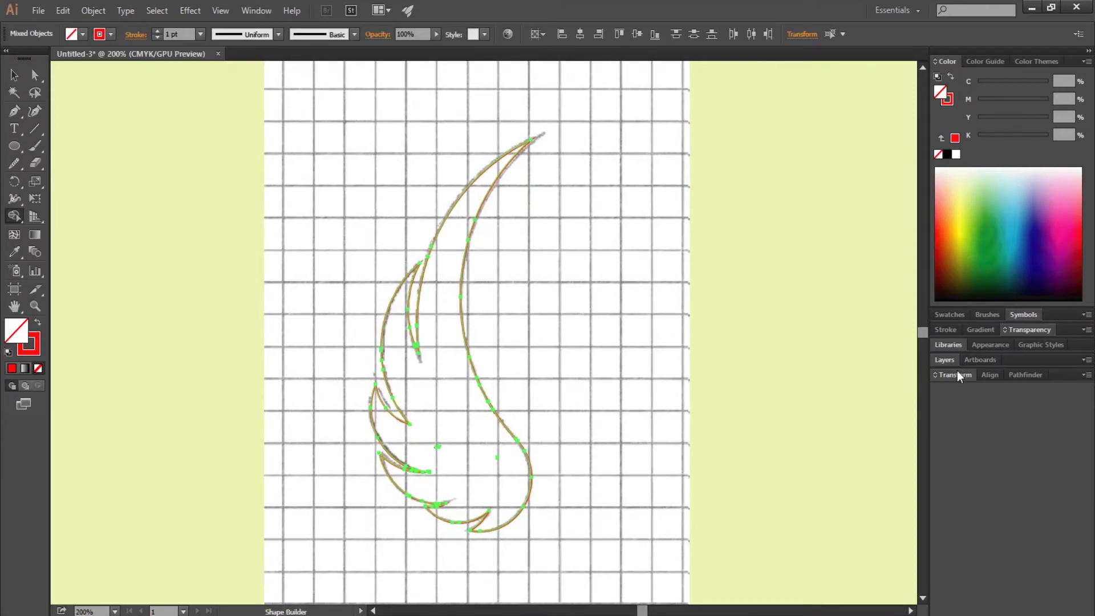
pyautogui.click(945, 360)
pyautogui.click(940, 274)
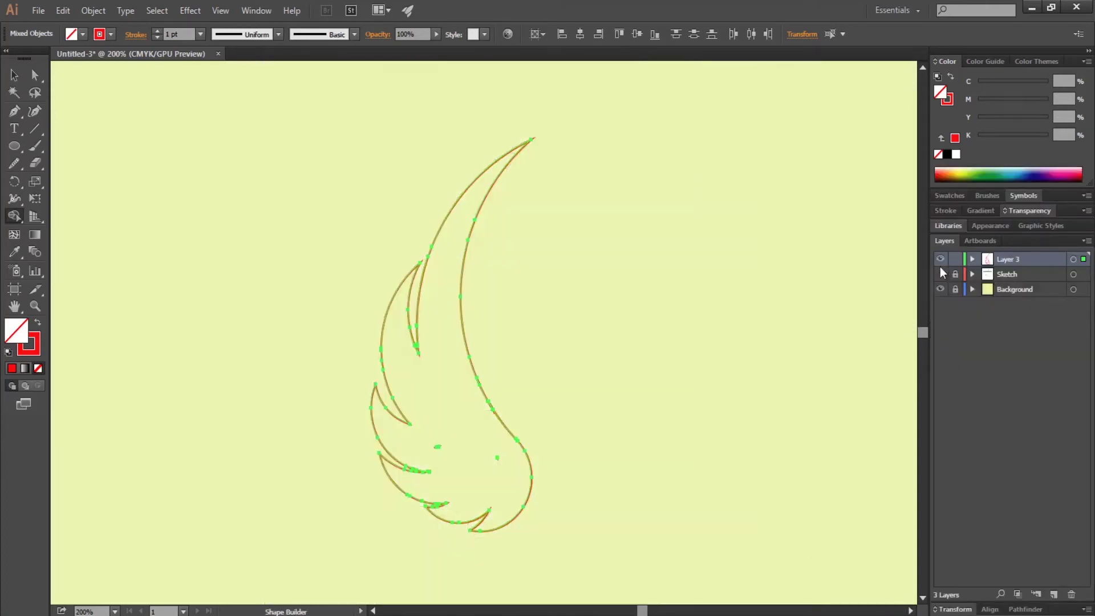
# - Swap fill and stroke so the feather is solid red with no outline
pyautogui.click(37, 325)
pyautogui.click(14, 75)
pyautogui.click(198, 401)
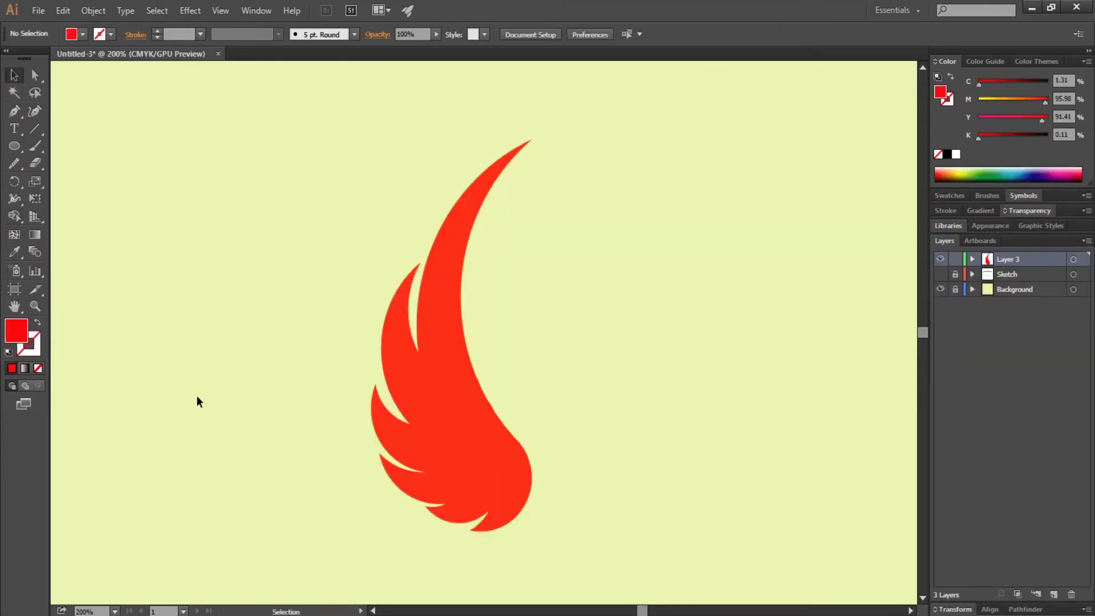
pyautogui.click(478, 468)
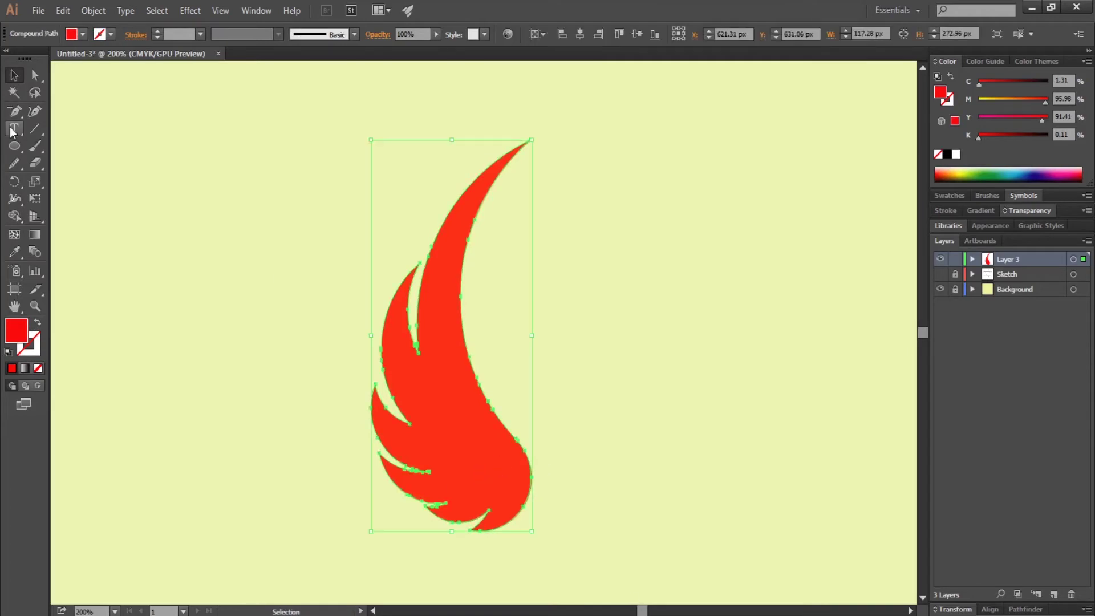
# - Smooth the feather's right, left and inner notch edges with the Smooth tool
pyautogui.moveTo(14, 163); pyautogui.dragTo(80, 197)
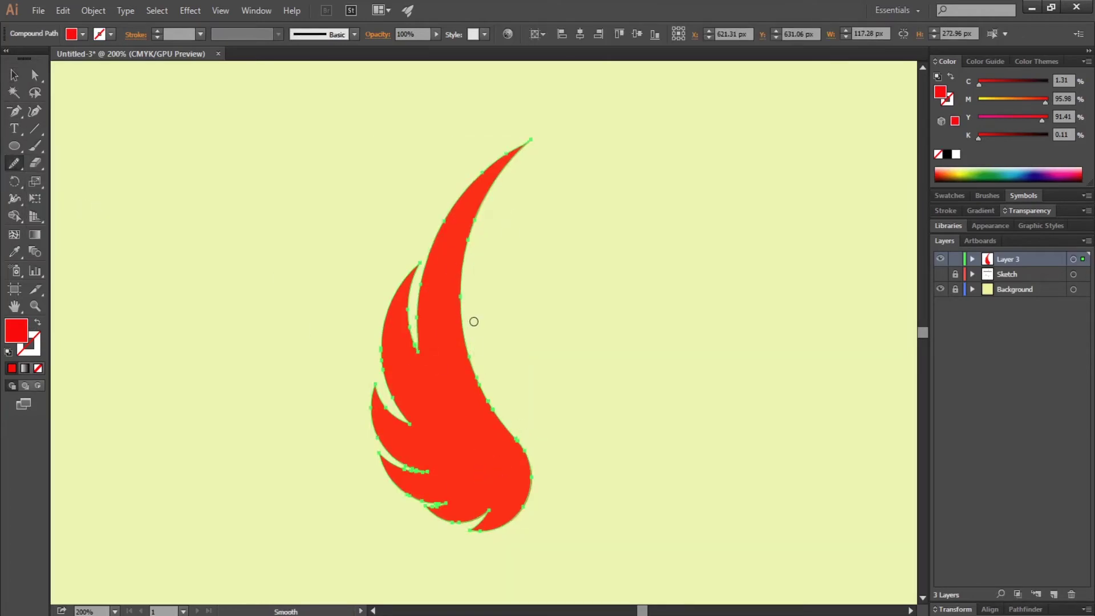
pyautogui.moveTo(514, 439); pyautogui.dragTo(468, 341)
pyautogui.moveTo(377, 331); pyautogui.dragTo(426, 462)
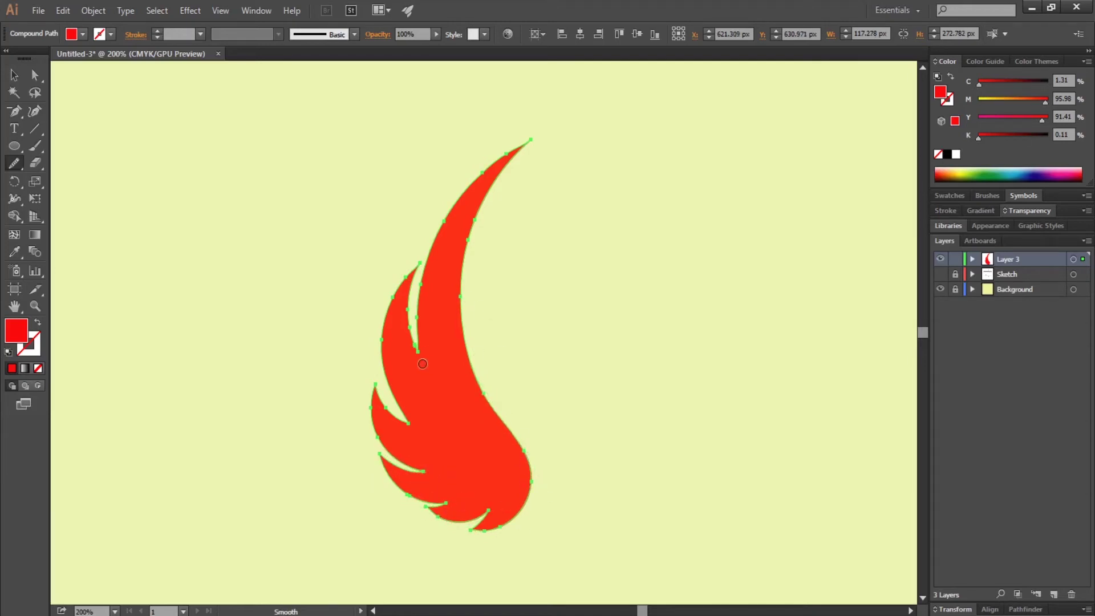
pyautogui.moveTo(413, 279); pyautogui.dragTo(414, 273)
# - Smooth the inner edge of the feather's upper notch
pyautogui.press('v')
pyautogui.click(178, 269)
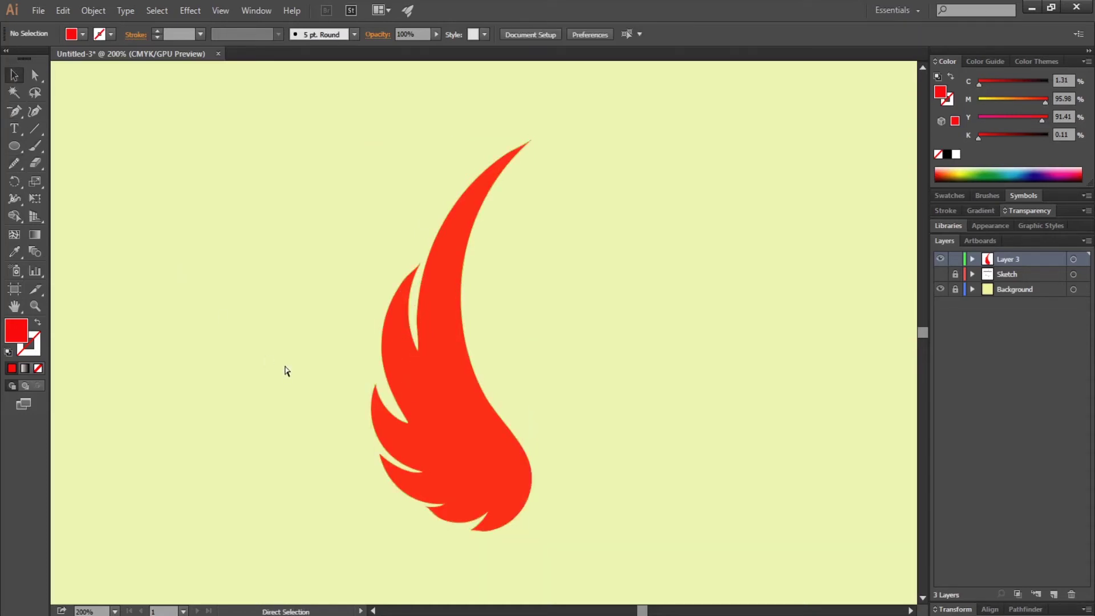
pyautogui.hotkey('ctrl', '+')
pyautogui.hotkey('ctrl', '+')
pyautogui.hotkey('ctrl', '+')
pyautogui.click(282, 370)
pyautogui.click(14, 163)
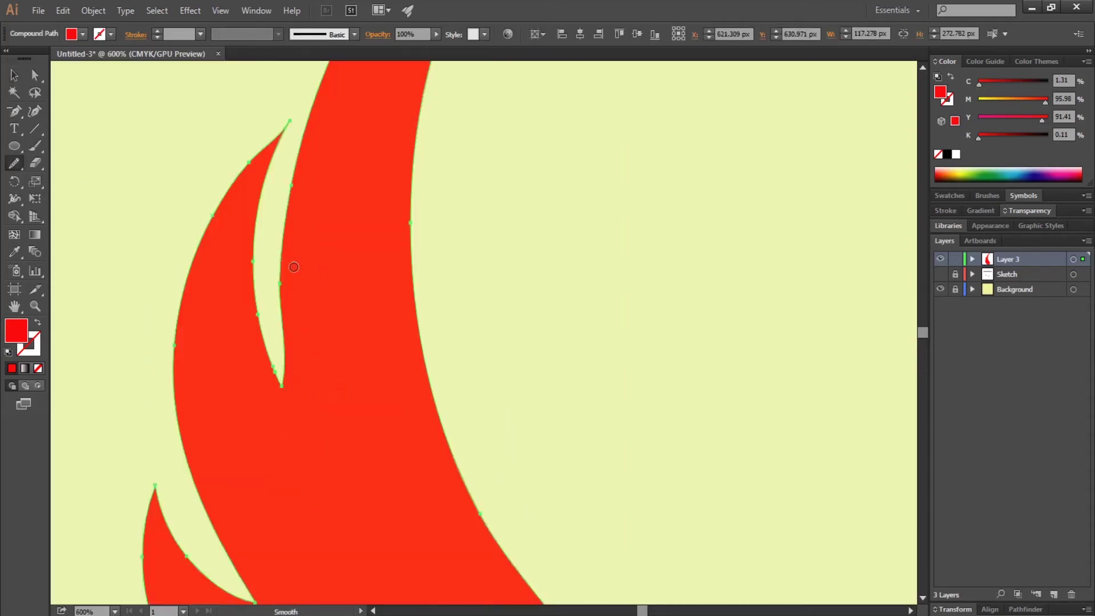
pyautogui.moveTo(285, 222); pyautogui.dragTo(273, 379)
# - Select the notch and upper-tip anchors and reshape the outer curve near the upper tip
pyautogui.press('a')
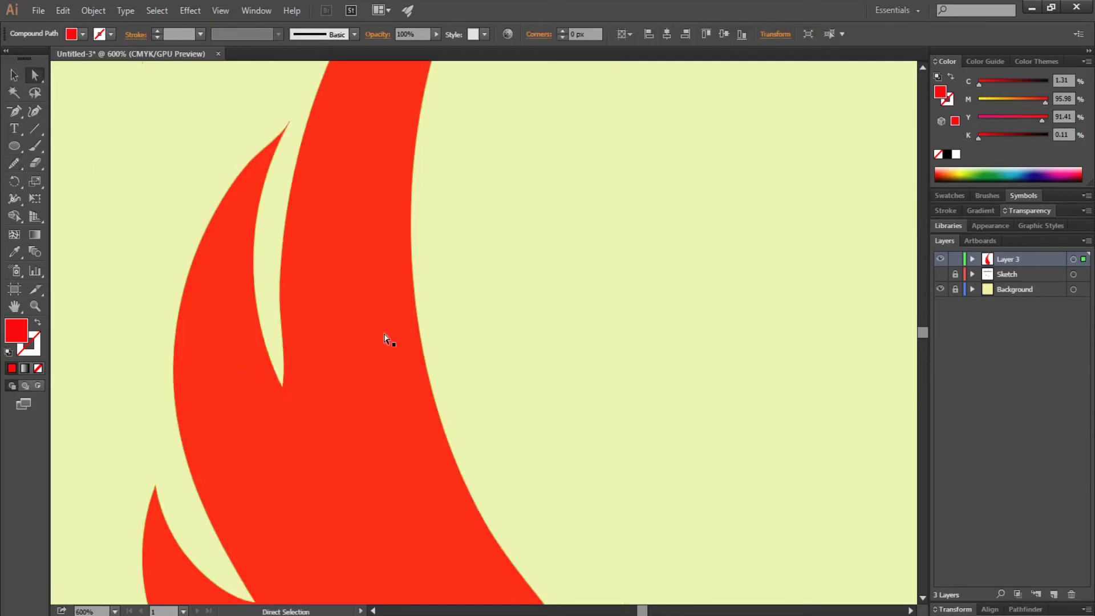
pyautogui.hotkey('ctrl', 'shift', 'a')
pyautogui.click(288, 359)
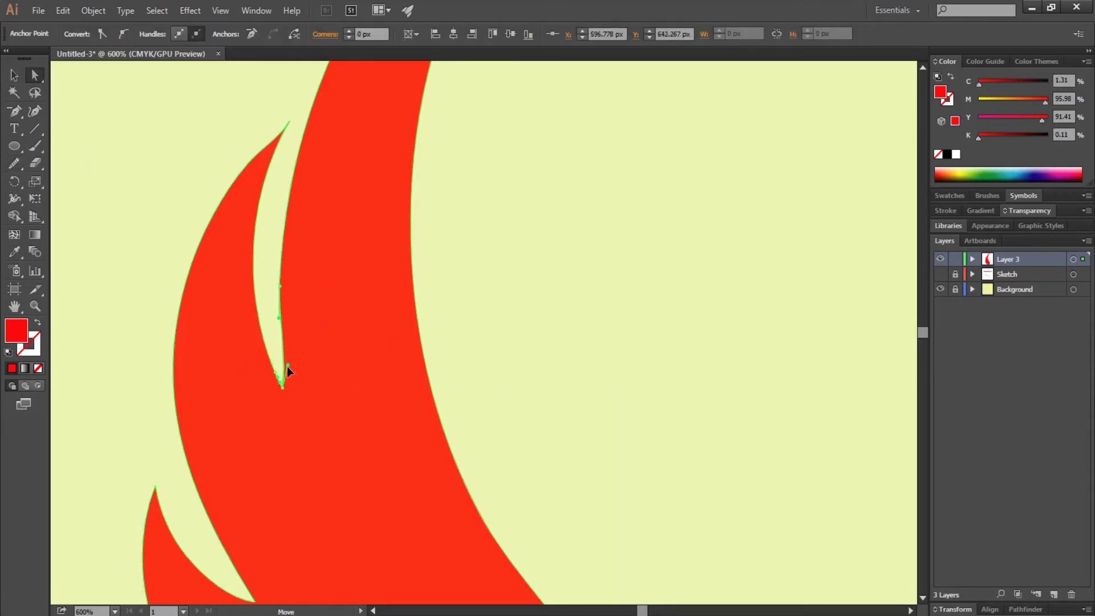
pyautogui.click(504, 275)
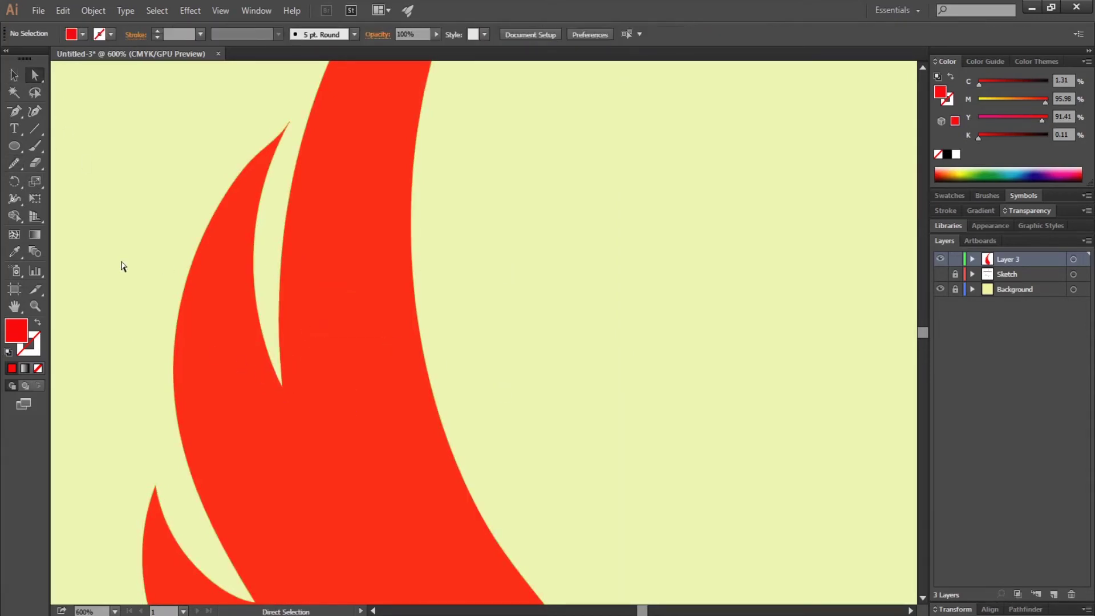
pyautogui.click(256, 171)
pyautogui.hotkey('ctrl', '+')
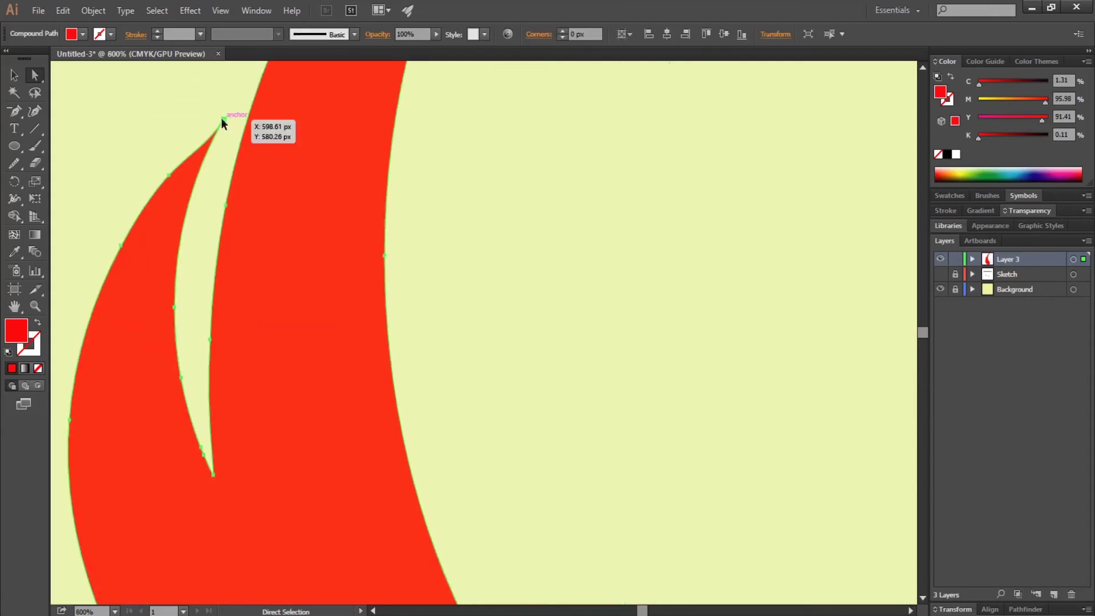
pyautogui.click(223, 121)
pyautogui.moveTo(187, 159); pyautogui.dragTo(182, 163)
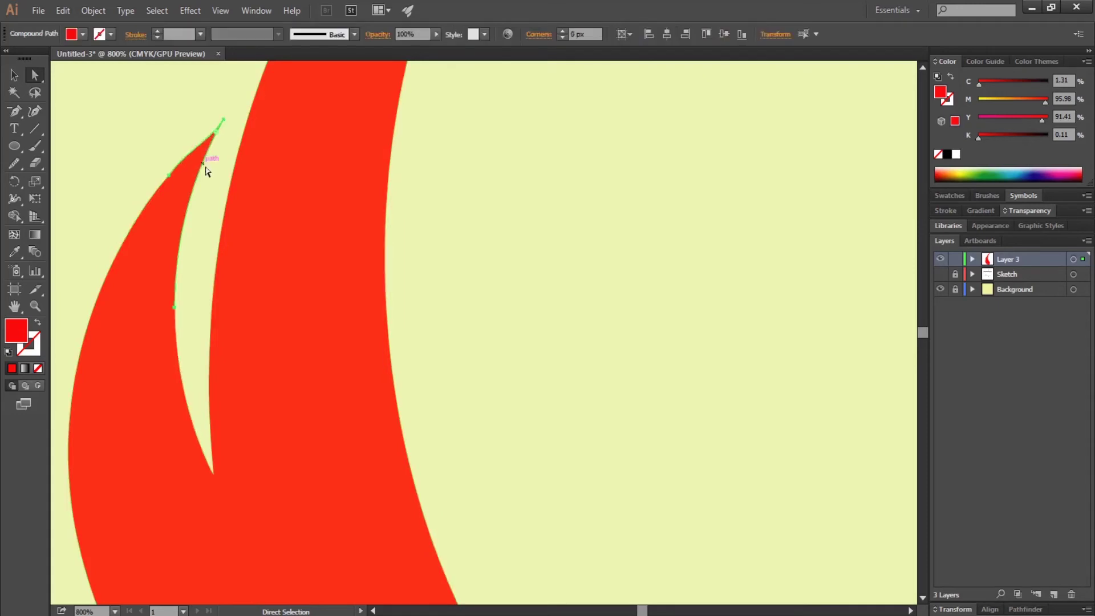
# - Refine the upper tip's anchor and edge segments, then zoom back out
pyautogui.click(208, 152)
pyautogui.click(223, 121)
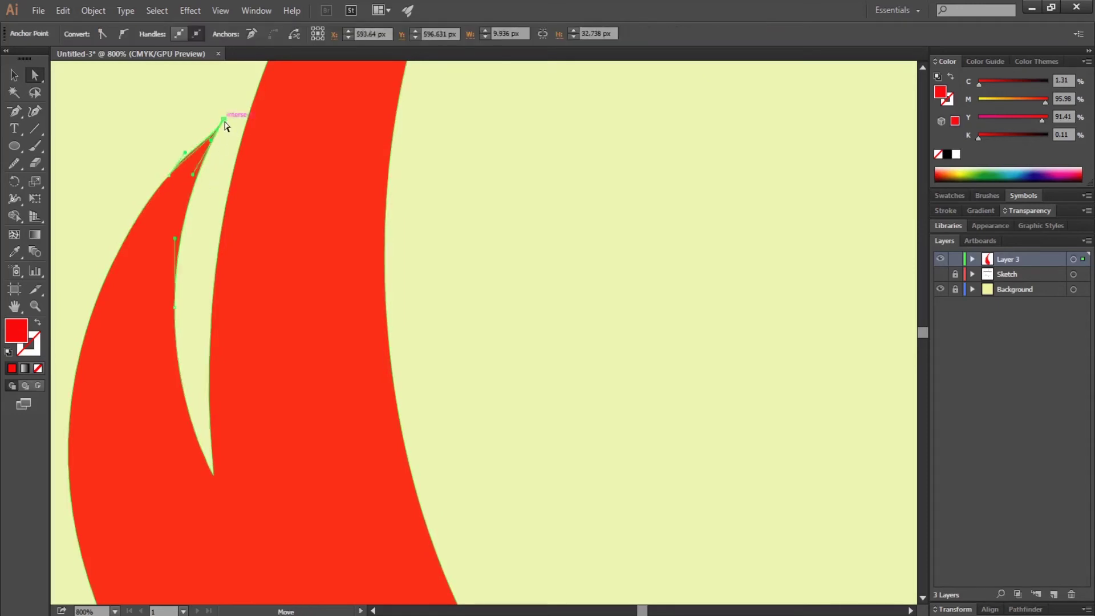
pyautogui.click(393, 166)
pyautogui.click(195, 150)
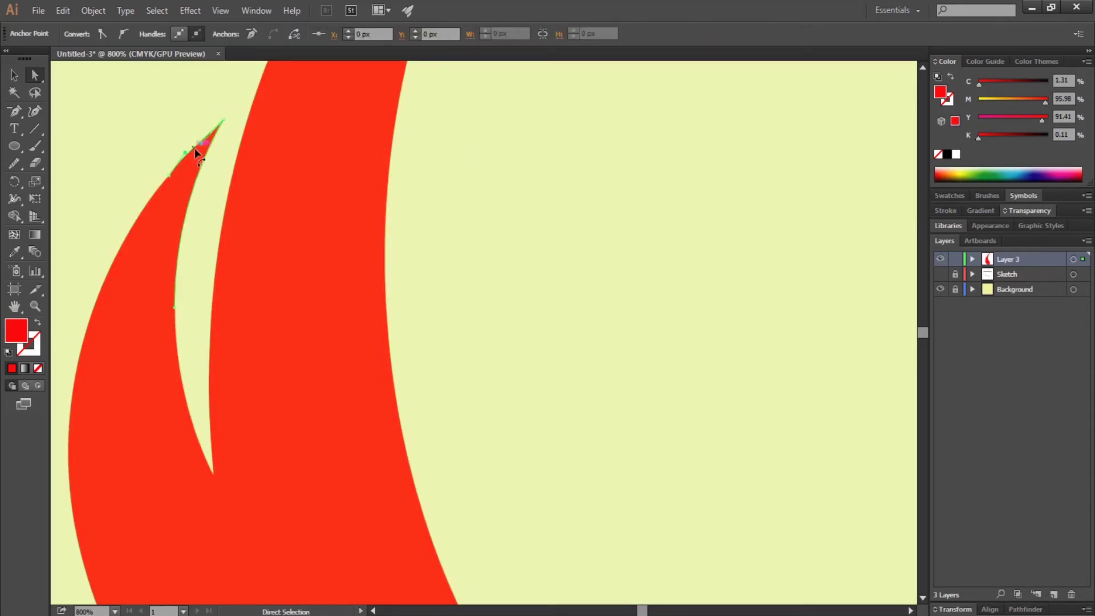
pyautogui.moveTo(195, 151); pyautogui.dragTo(215, 200)
pyautogui.hotkey('ctrl', 'z')
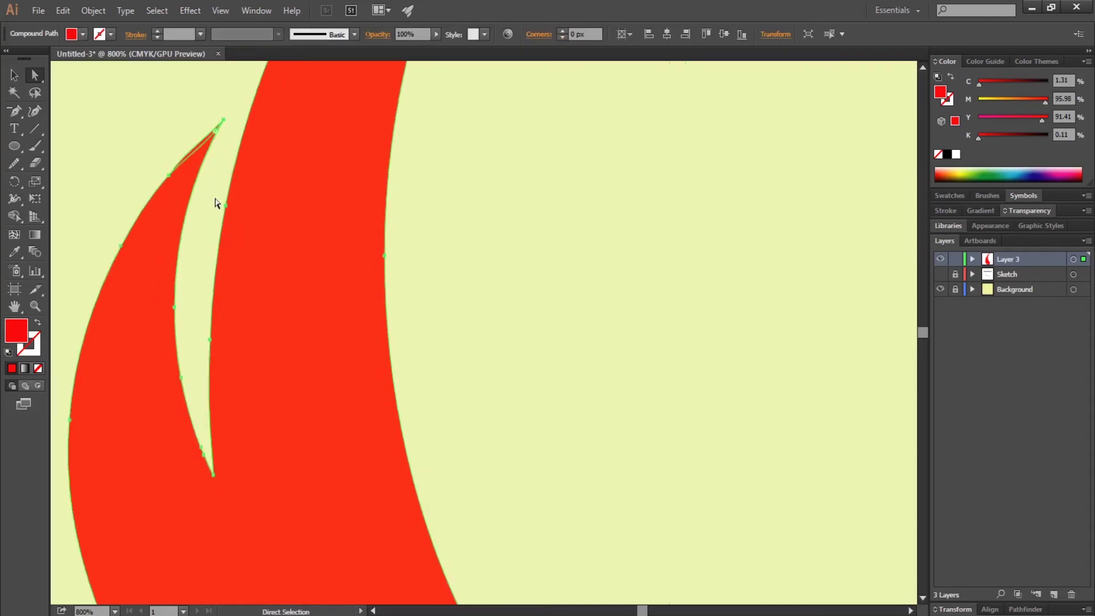
pyautogui.click(215, 198)
pyautogui.hotkey('ctrl', '-')
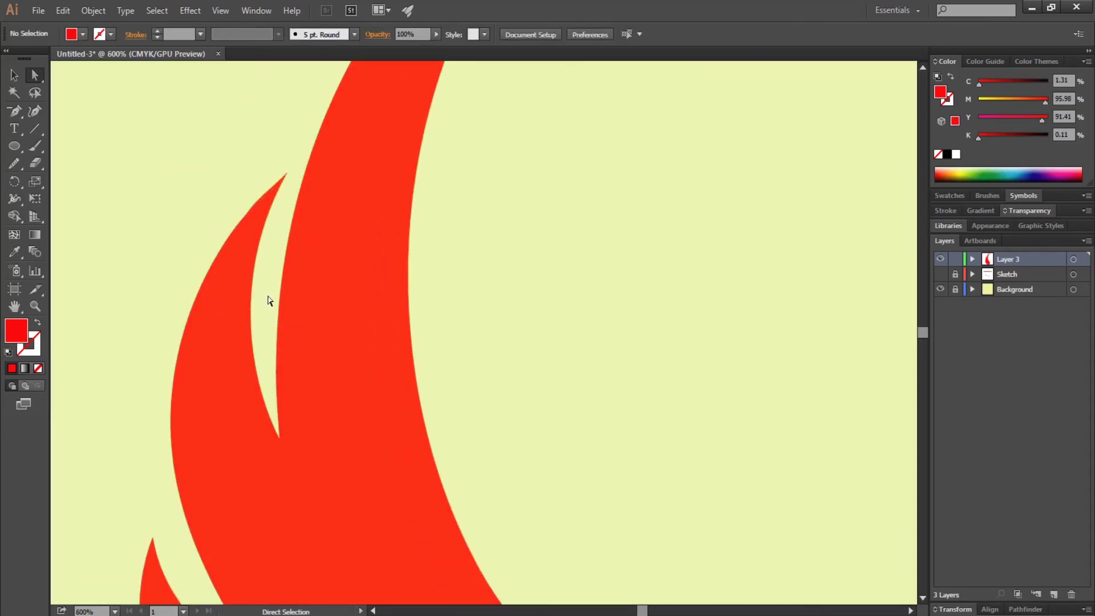
pyautogui.press('v')
pyautogui.hotkey('ctrl', '-')
pyautogui.hotkey('ctrl', '-')
pyautogui.hotkey('ctrl', '-')
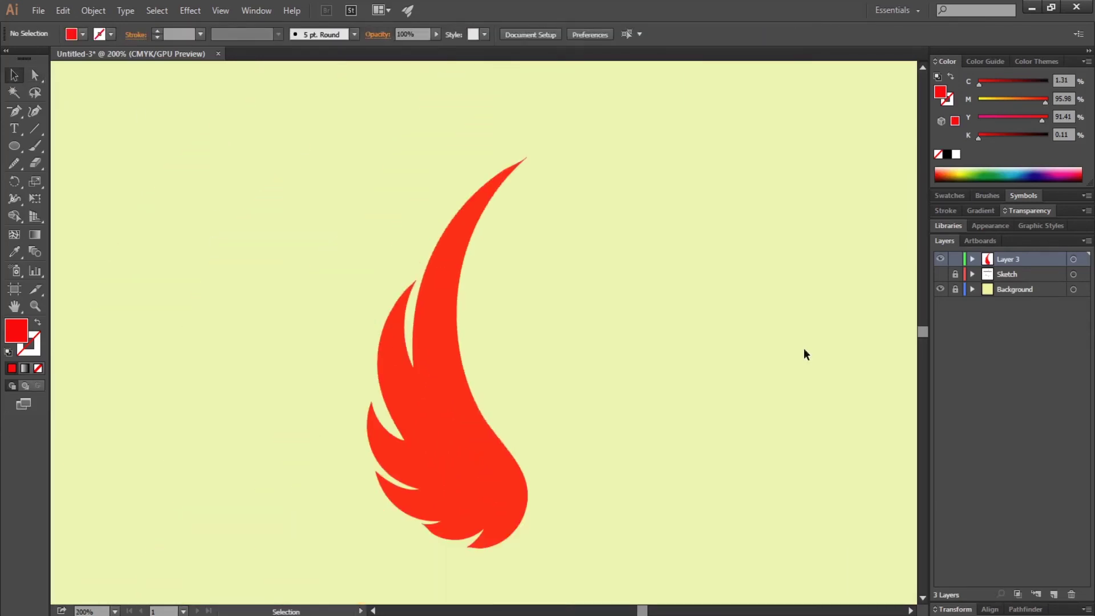
# - Adjust the right edge of the topmost feather tip, then zoom out to the whole wing
pyautogui.click(34, 306)
pyautogui.moveTo(508, 163); pyautogui.dragTo(770, 411)
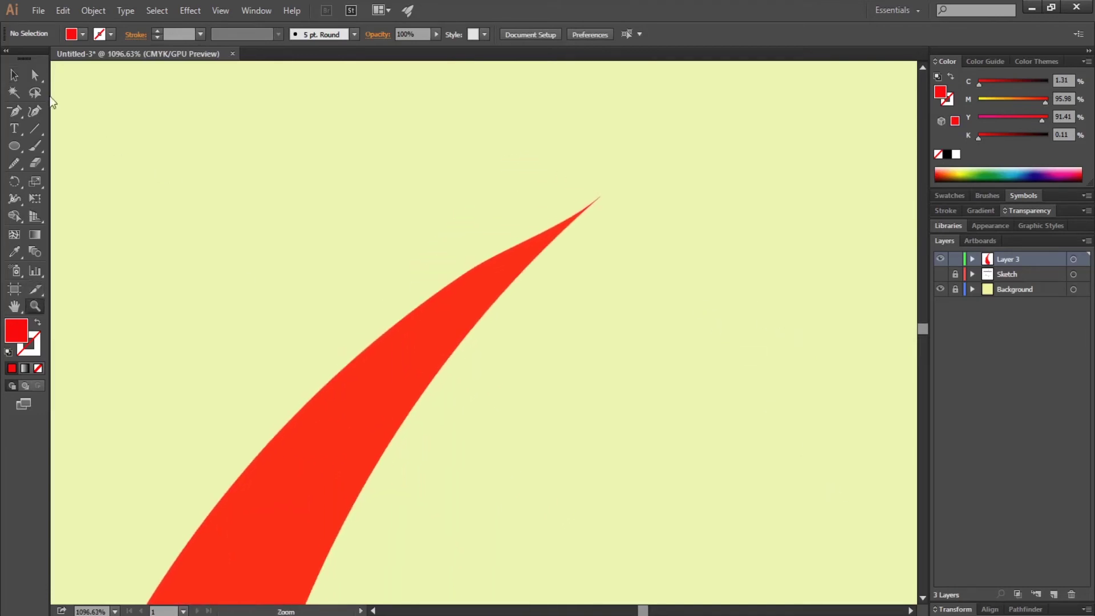
pyautogui.press('a')
pyautogui.click(508, 290)
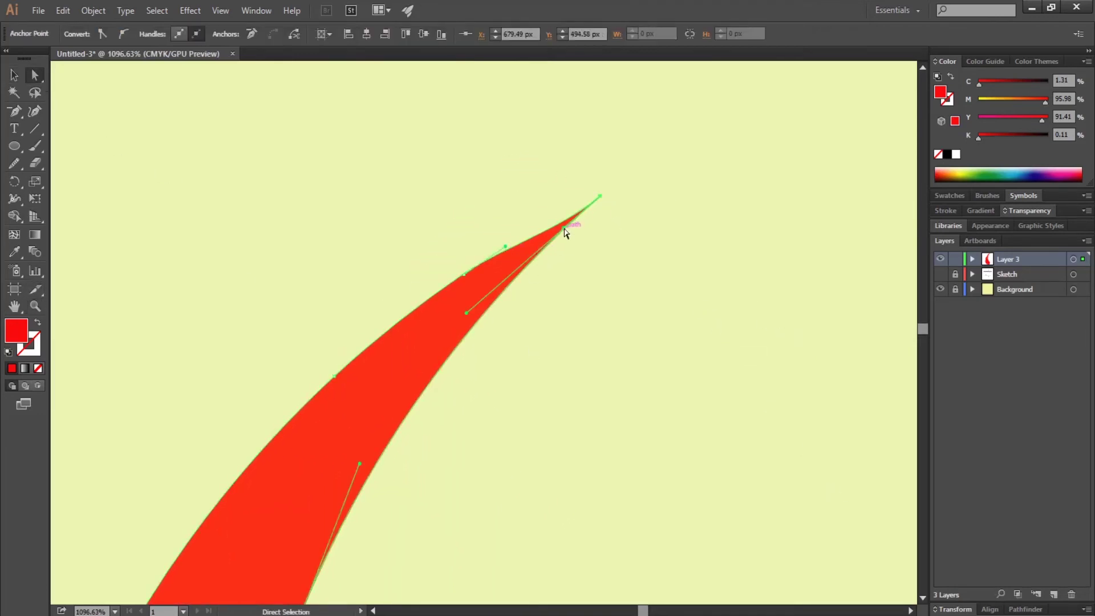
pyautogui.press('v')
pyautogui.click(648, 273)
pyautogui.hotkey('ctrl', '-')
pyautogui.hotkey('ctrl', '-')
pyautogui.hotkey('ctrl', '-')
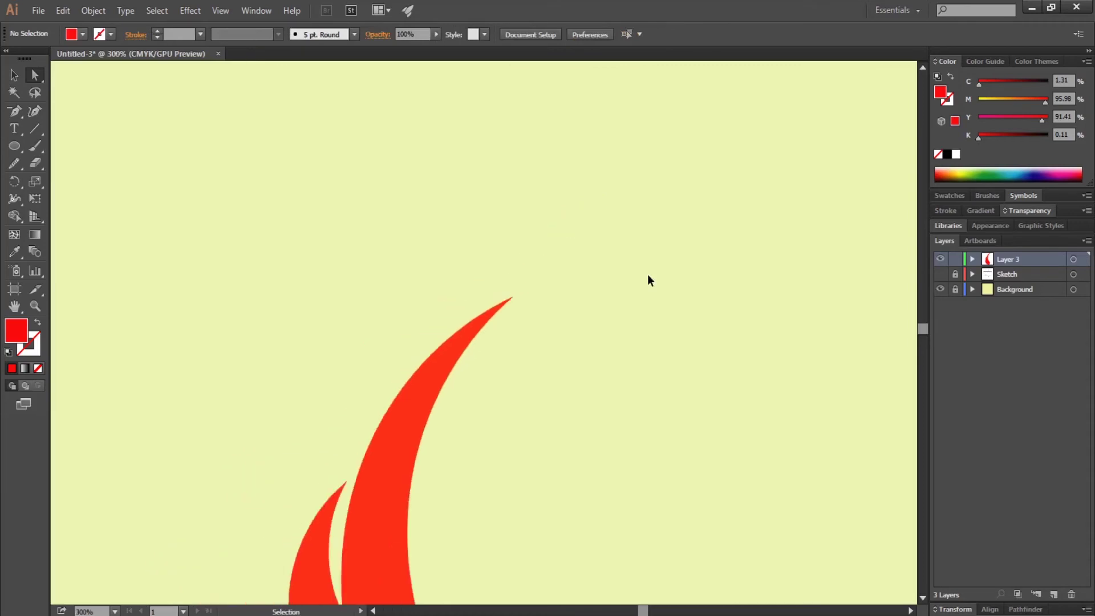
pyautogui.hotkey('ctrl', '-')
pyautogui.scroll(-2, 678, 298)
# - Apply the top-left rectangle's purple gradient to the whole wing with the Eyedropper
pyautogui.hotkey('ctrl', 'a')
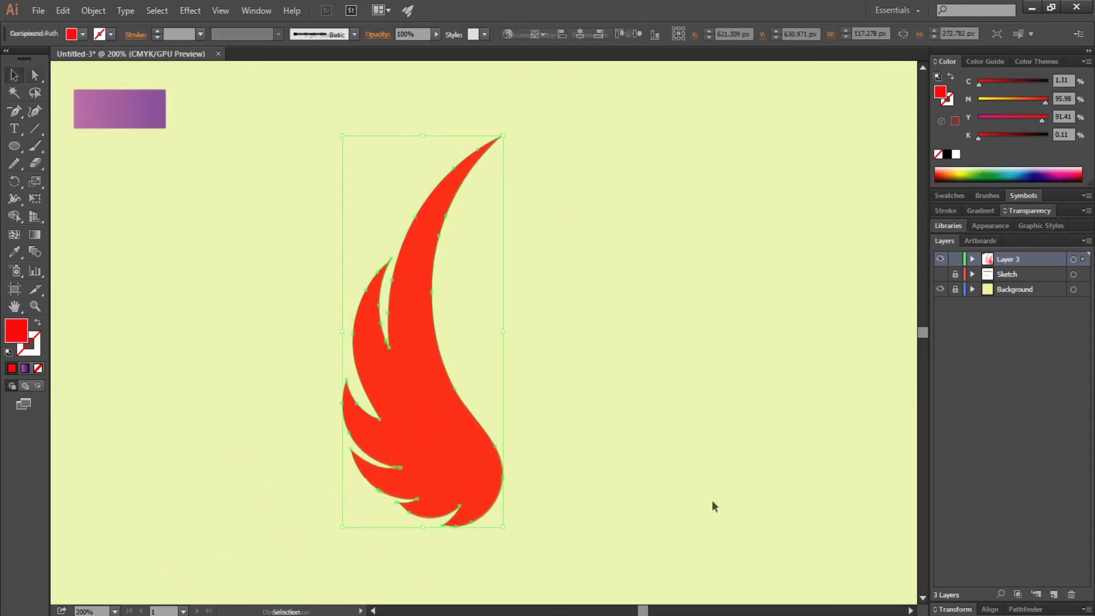
pyautogui.press('i')
pyautogui.click(146, 111)
pyautogui.press('v')
pyautogui.hotkey('ctrl', 'shift', 'a')
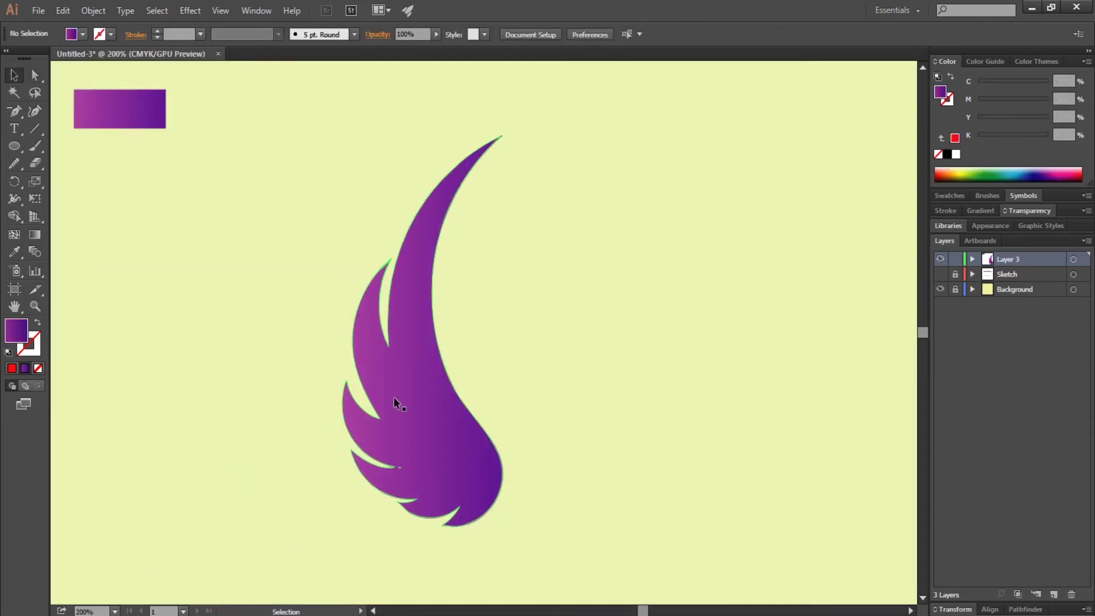
# - Duplicate the gradient wing, offsetting the copy about 7 px below the original
pyautogui.click(431, 411)
pyautogui.press('-')
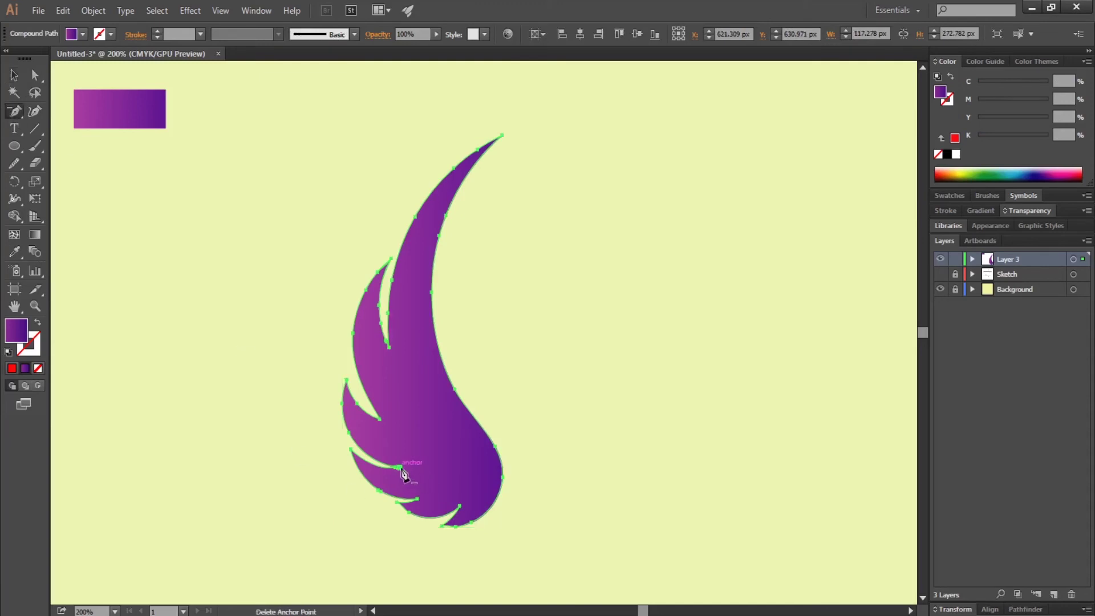
pyautogui.click(399, 469)
pyautogui.moveTo(416, 372); pyautogui.dragTo(414, 382)
# - Select both overlapping wing copies and split off the thin feather-edge strips with Shape Builder
pyautogui.click(558, 217)
pyautogui.moveTo(557, 218); pyautogui.dragTo(331, 548)
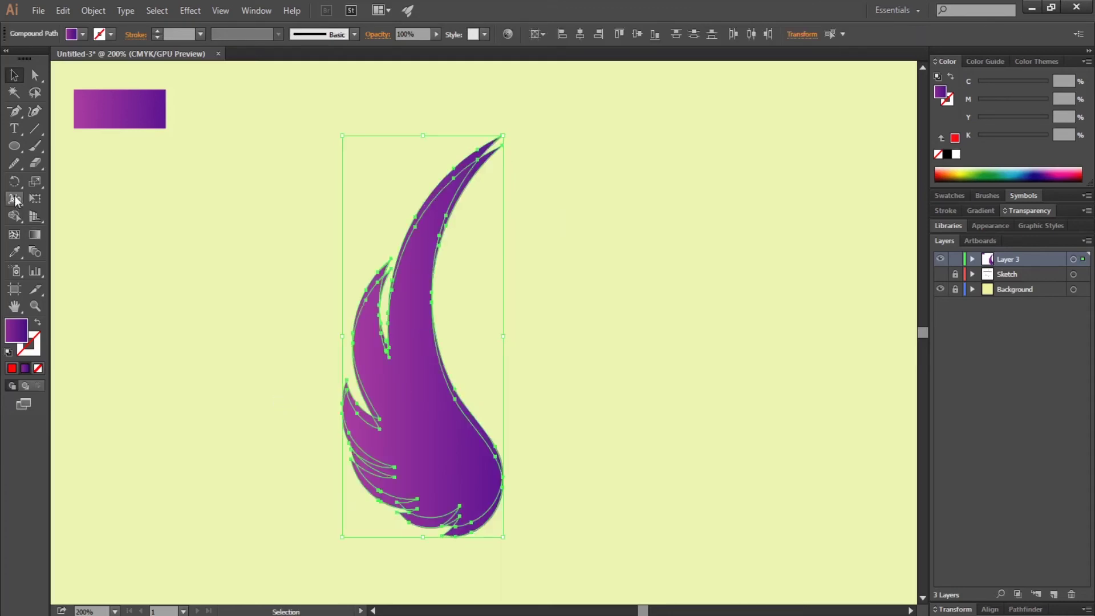
pyautogui.click(14, 216)
pyautogui.click(468, 167)
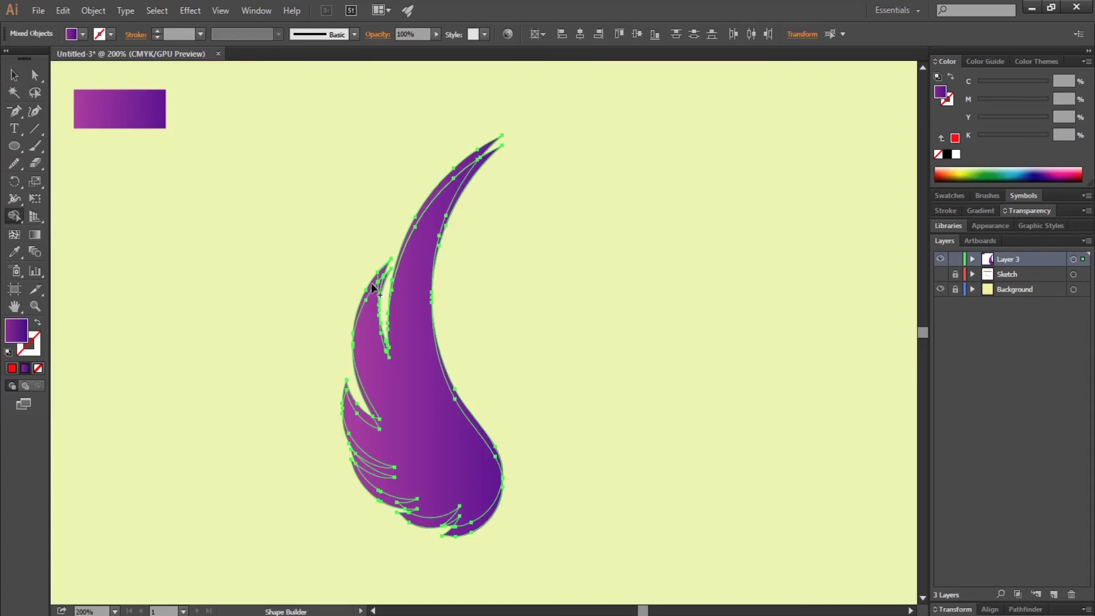
pyautogui.click(371, 425)
# - Check the rebuilt wing pieces at 400% zoom, then deselect and zoom back out
pyautogui.press('v')
pyautogui.click(435, 349)
pyautogui.click(391, 293)
pyautogui.moveTo(390, 293)
pyautogui.mouseDown()
pyautogui.moveTo(547, 308)
pyautogui.moveTo(391, 276)
pyautogui.mouseUp()
pyautogui.hotkey('ctrl', '+')
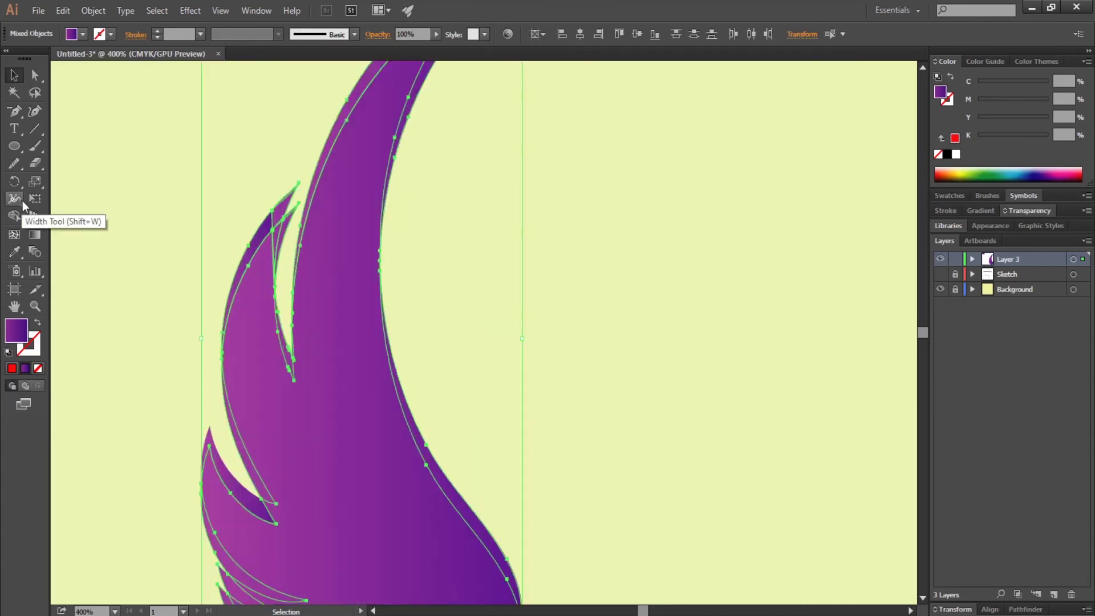
pyautogui.click(73, 164)
pyautogui.hotkey('ctrl', 'a')
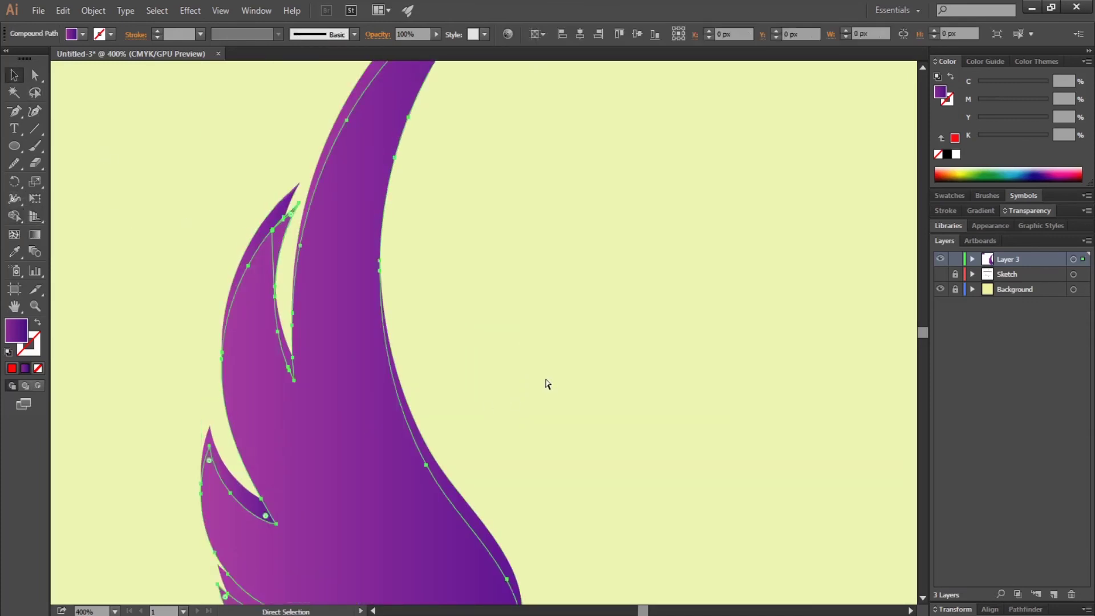
pyautogui.click(569, 388)
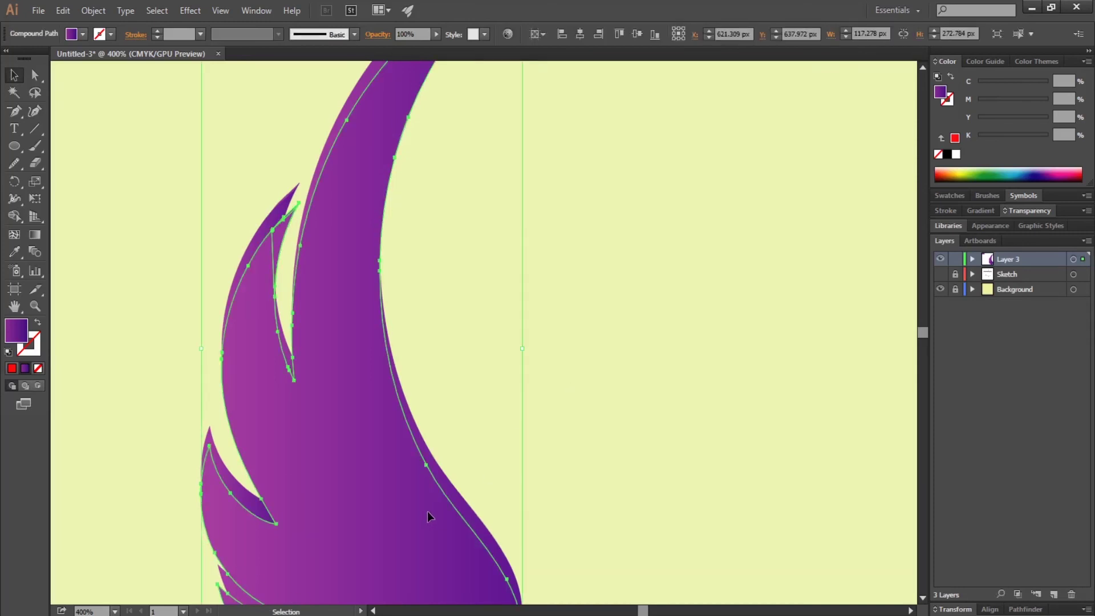
pyautogui.hotkey('ctrl', '-')
pyautogui.hotkey('ctrl', '-')
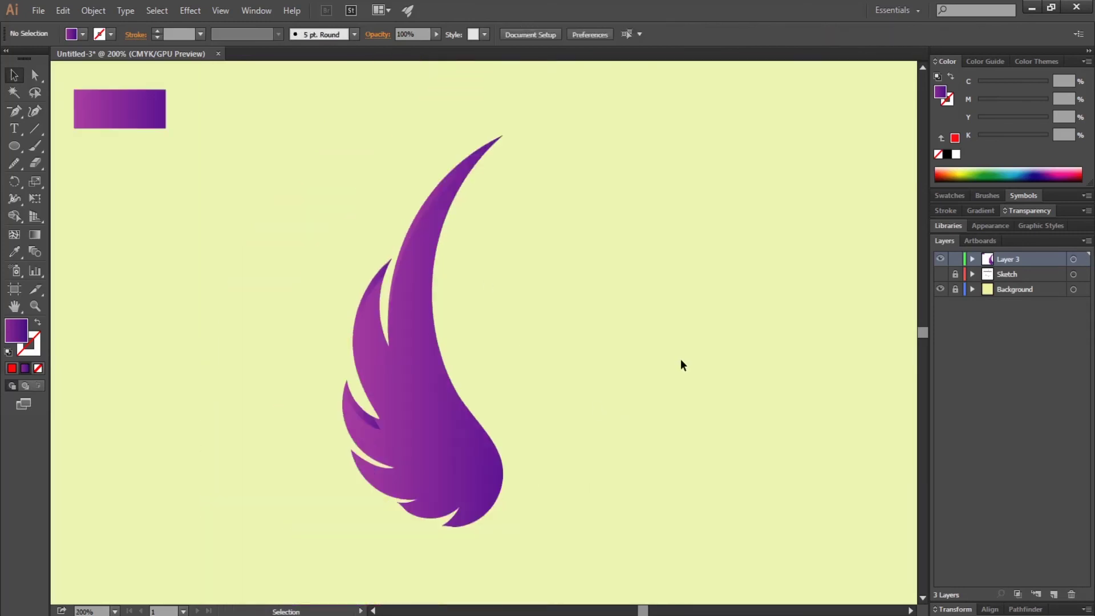
# - Set the three feather-edge strips' blend mode to Hard Light
pyautogui.click(387, 276)
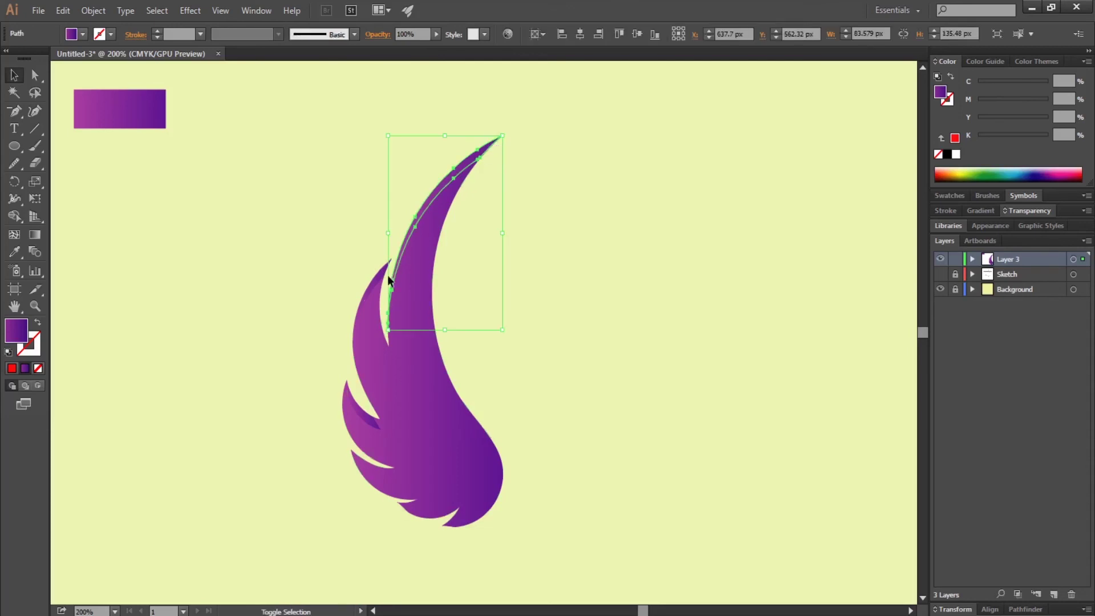
pyautogui.keyDown('shift'); pyautogui.click(370, 319); pyautogui.keyUp('shift')
pyautogui.keyDown('shift'); pyautogui.click(365, 406); pyautogui.keyUp('shift')
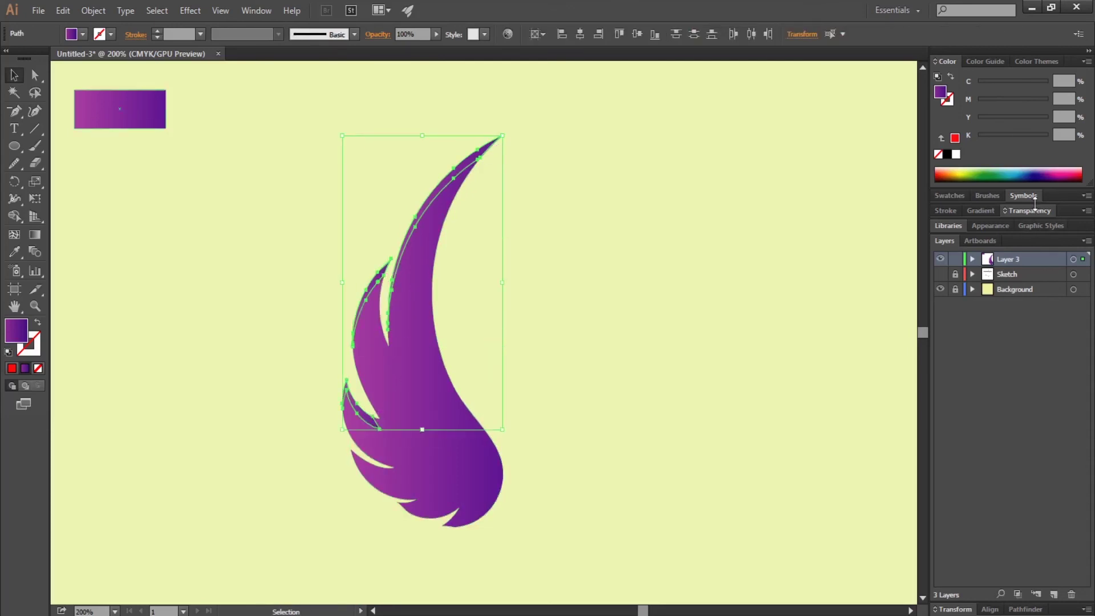
pyautogui.click(1030, 210)
pyautogui.click(970, 228)
pyautogui.click(971, 396)
pyautogui.click(696, 384)
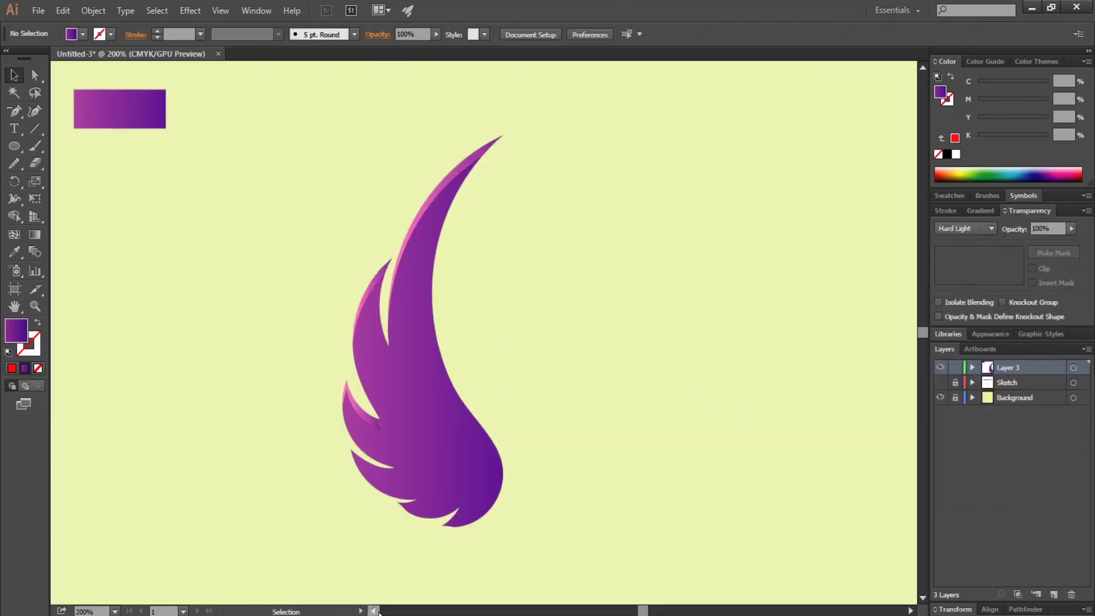
# - Reshape the lower highlight strip's tip by dragging its anchors with Direct Selection
pyautogui.click(373, 611)
pyautogui.hotkey('ctrl', '+')
pyautogui.hotkey('ctrl', '+')
pyautogui.hotkey('ctrl', '+')
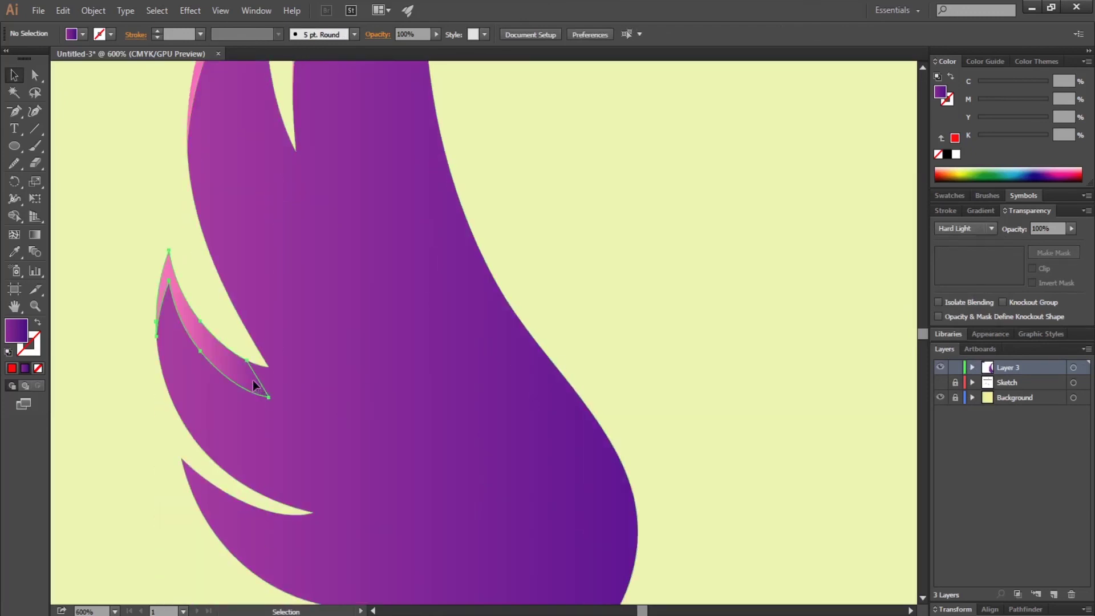
pyautogui.press('a')
pyautogui.moveTo(251, 369); pyautogui.dragTo(267, 374)
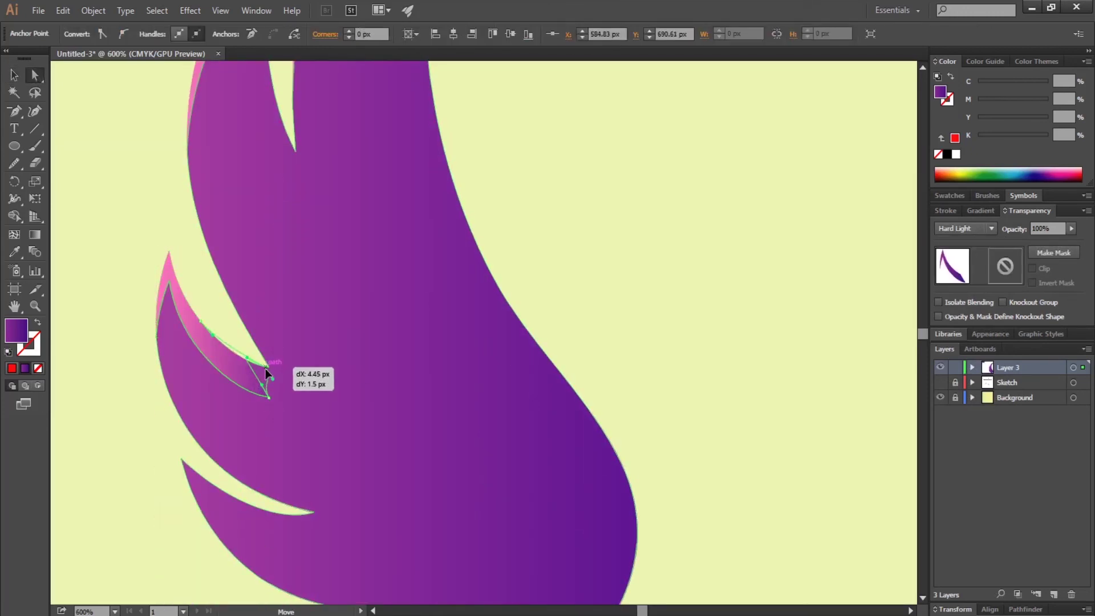
pyautogui.click(269, 398)
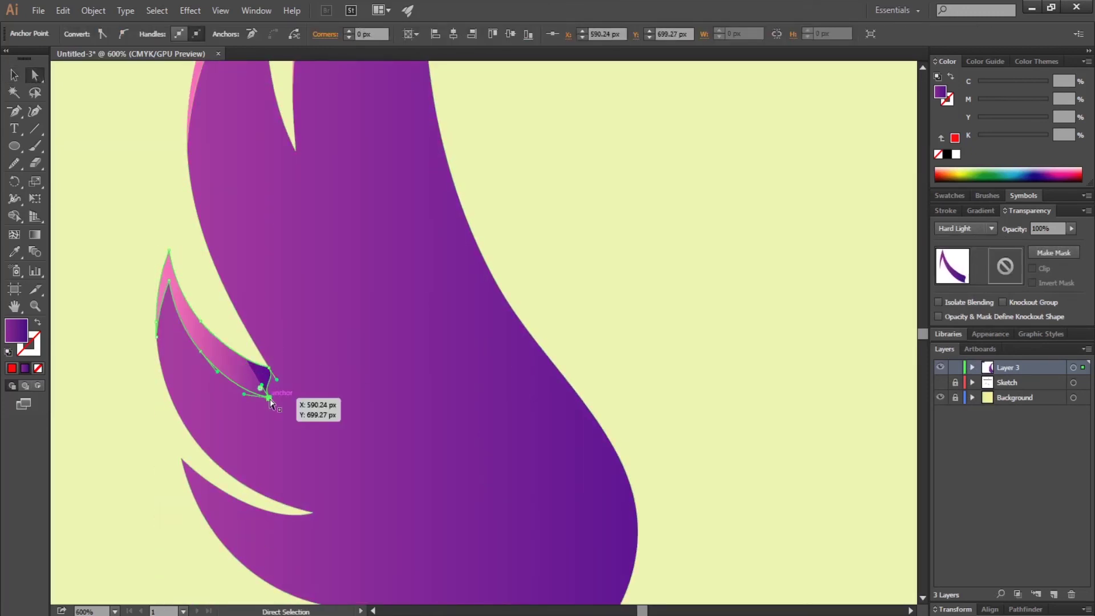
pyautogui.hotkey('ctrl', '+')
pyautogui.moveTo(271, 404); pyautogui.dragTo(425, 438)
pyautogui.click(751, 272)
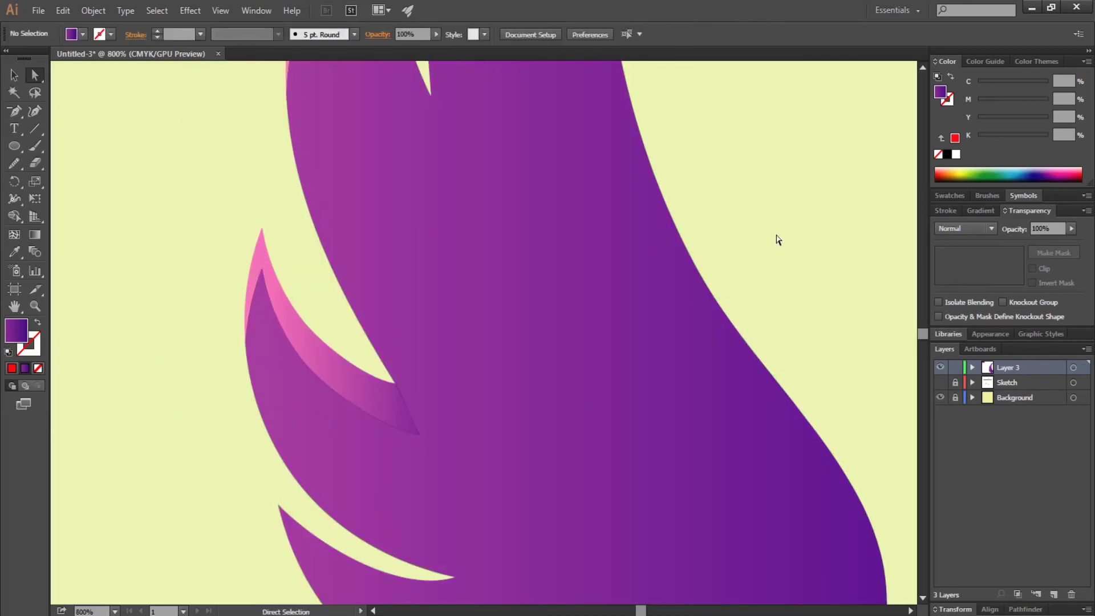
pyautogui.hotkey('ctrl', '-')
pyautogui.hotkey('ctrl', '-')
pyautogui.hotkey('ctrl', '-')
pyautogui.hotkey('ctrl', '-')
pyautogui.hotkey('ctrl', '-')
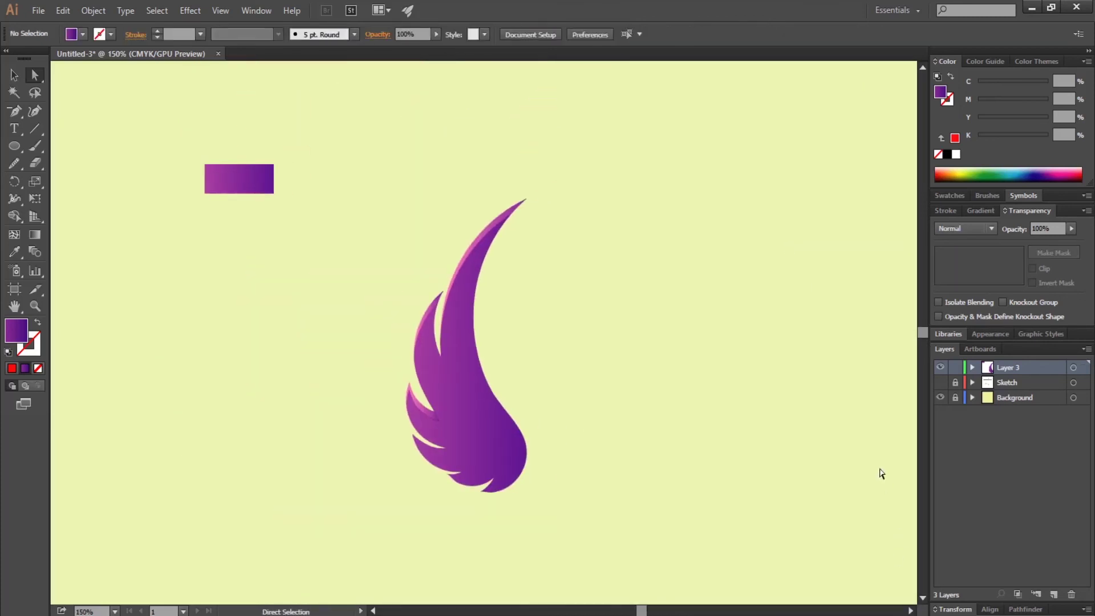